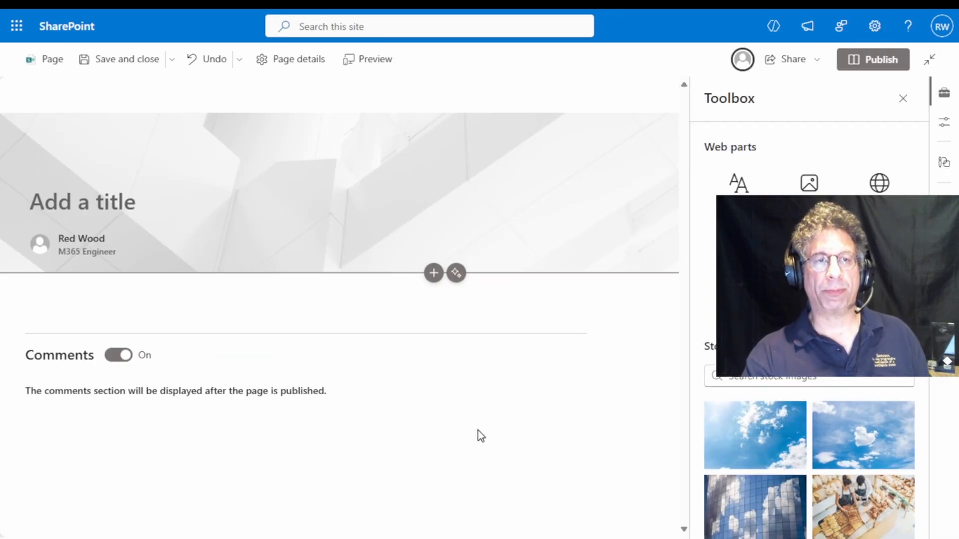
Title the new page "CRM Landing Page" in the banner
{"action": "left_click", "coordinate": [136, 205]}
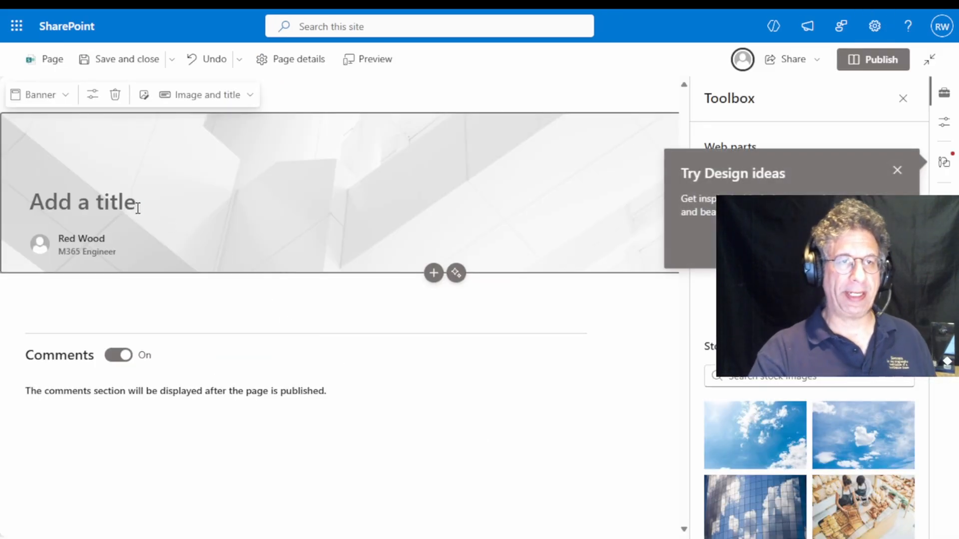
{"action": "type", "text": "CRM"}
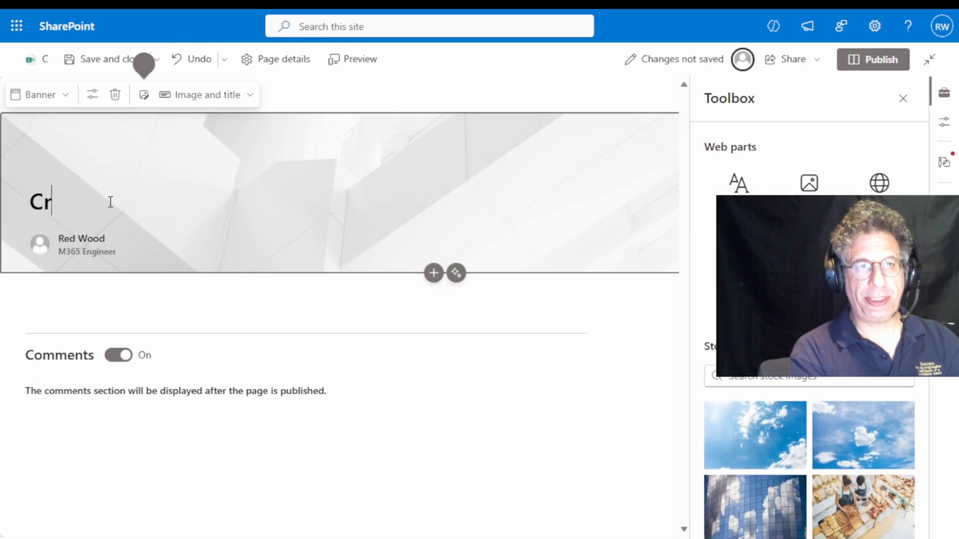
{"action": "type", "text": " Landing Pa"}
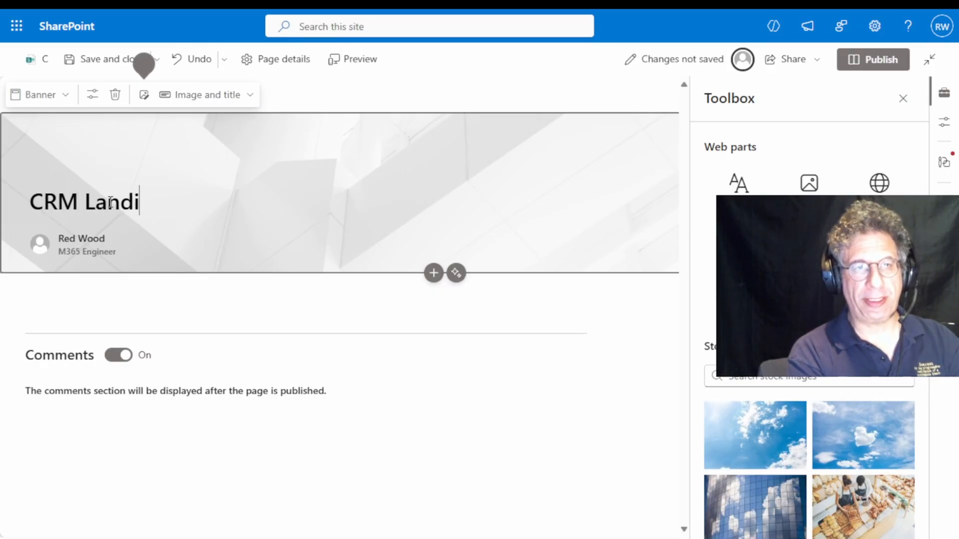
{"action": "type", "text": "ge"}
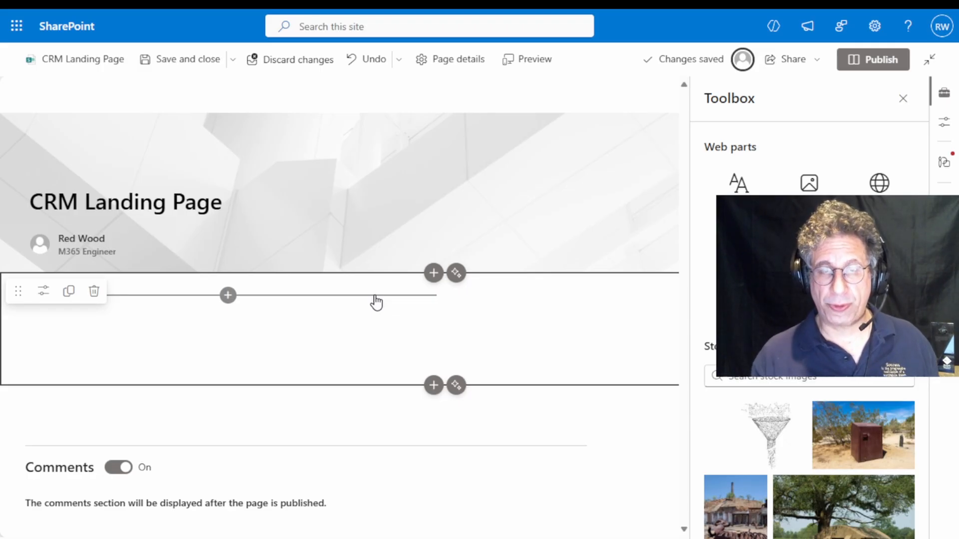
Add a List web part showing Customers to the first column and one showing Customer Contacts to the second column
{"action": "left_click", "coordinate": [228, 296]}
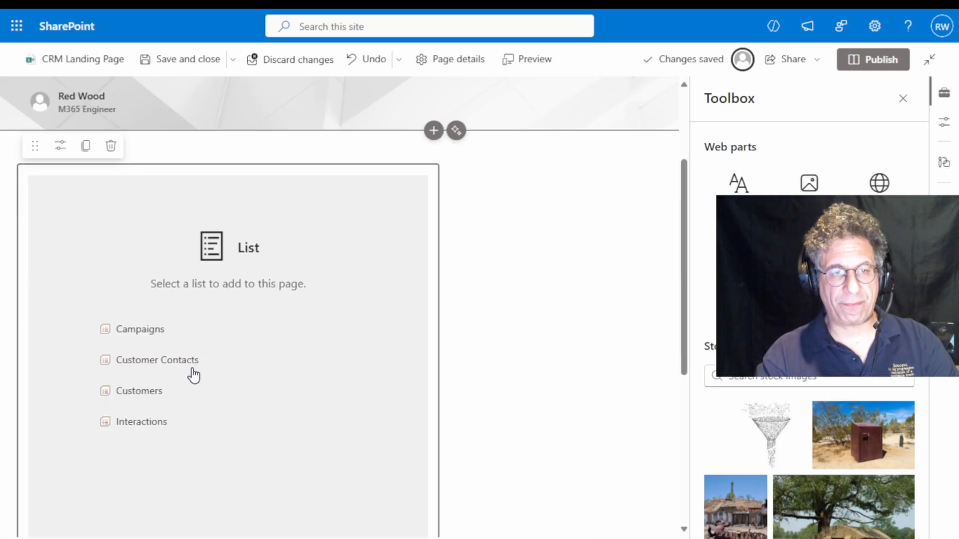
{"action": "left_click", "coordinate": [155, 395]}
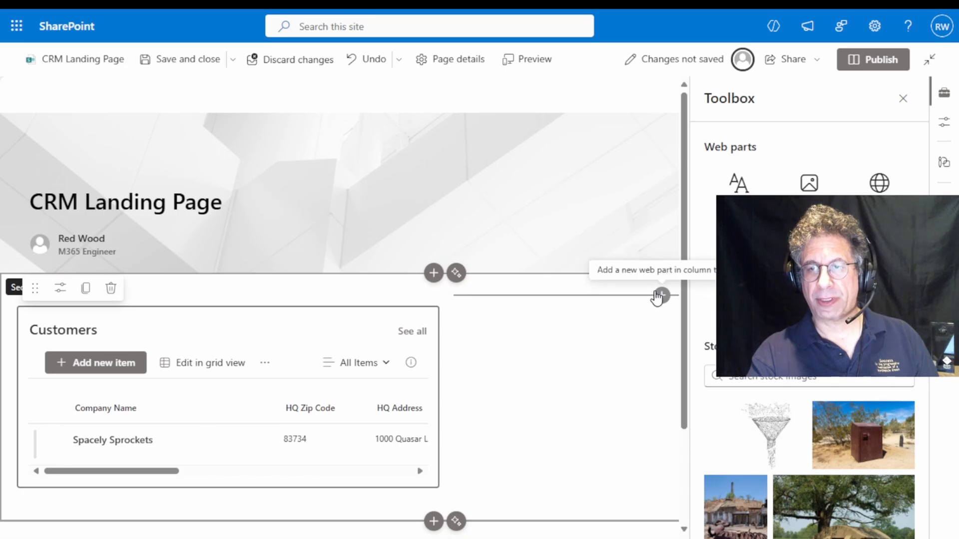
{"action": "left_click", "coordinate": [661, 294]}
{"action": "left_click", "coordinate": [338, 387]}
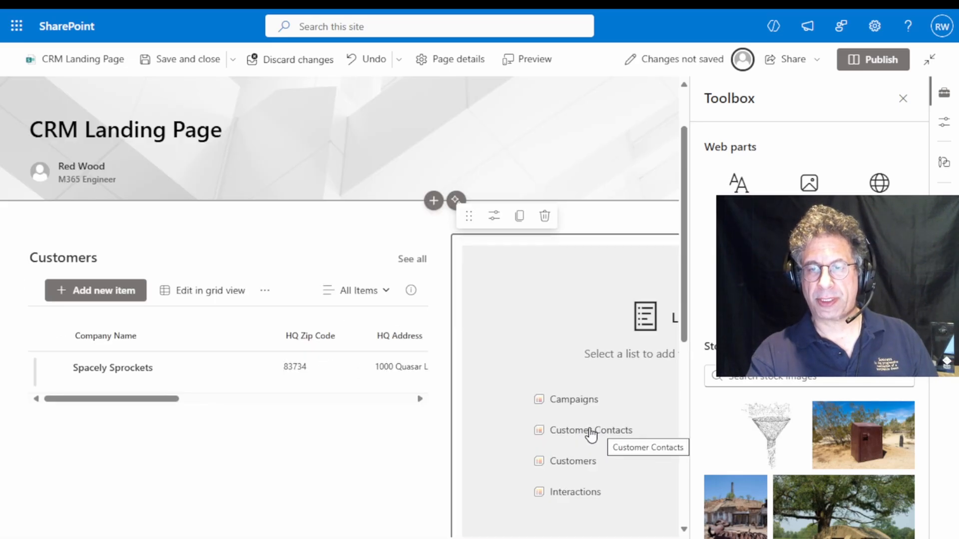
{"action": "left_click", "coordinate": [589, 430]}
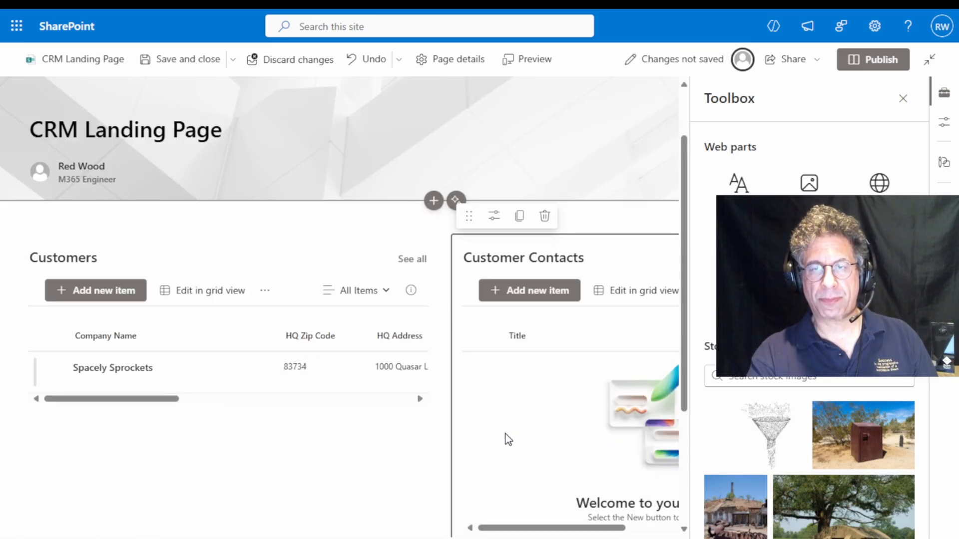
Add another List web part below Customers in the first column and set it to show the Interactions list
{"action": "scroll", "coordinate": [349, 424], "scroll_direction": "down", "scroll_amount": 2}
{"action": "scroll", "coordinate": [338, 423], "scroll_direction": "down", "scroll_amount": 1}
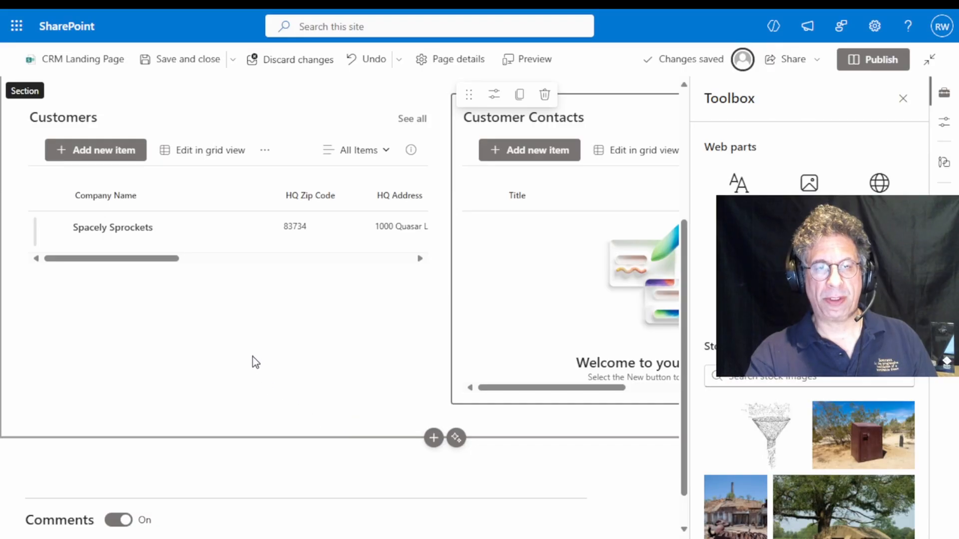
{"action": "left_click", "coordinate": [227, 287]}
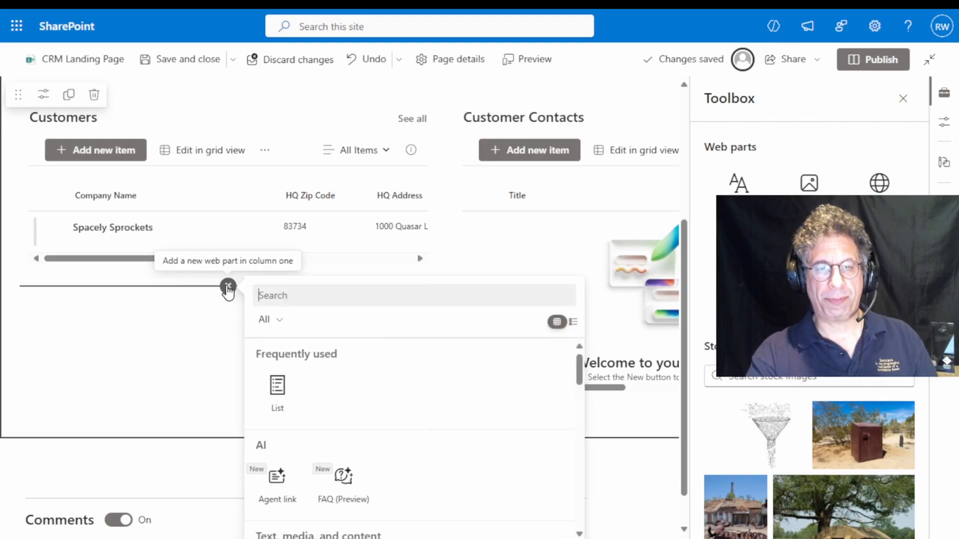
{"action": "left_click", "coordinate": [278, 385]}
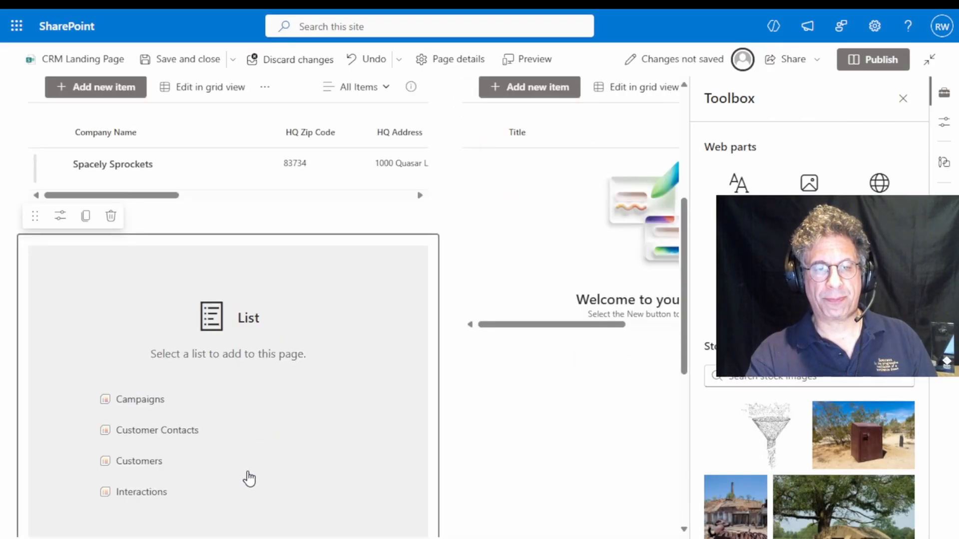
{"action": "left_click", "coordinate": [147, 497]}
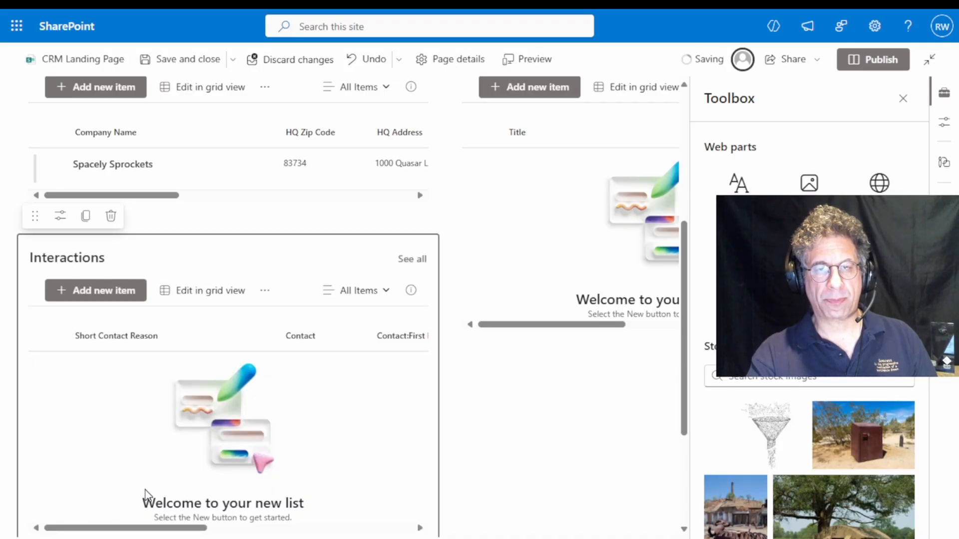
Move the Interactions list out of the two-column section into its own full-width section below
{"action": "scroll", "coordinate": [504, 450], "scroll_direction": "up", "scroll_amount": 4}
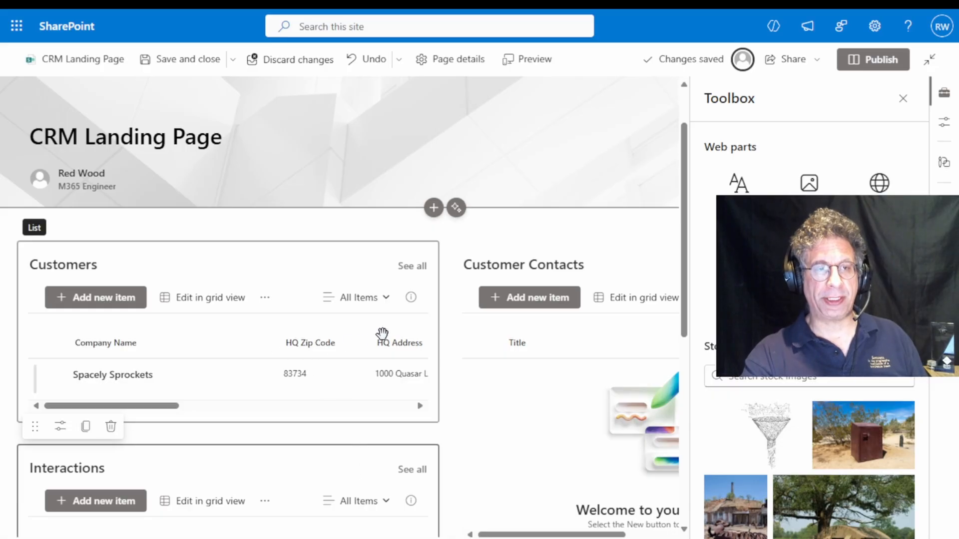
{"action": "left_click", "coordinate": [544, 210]}
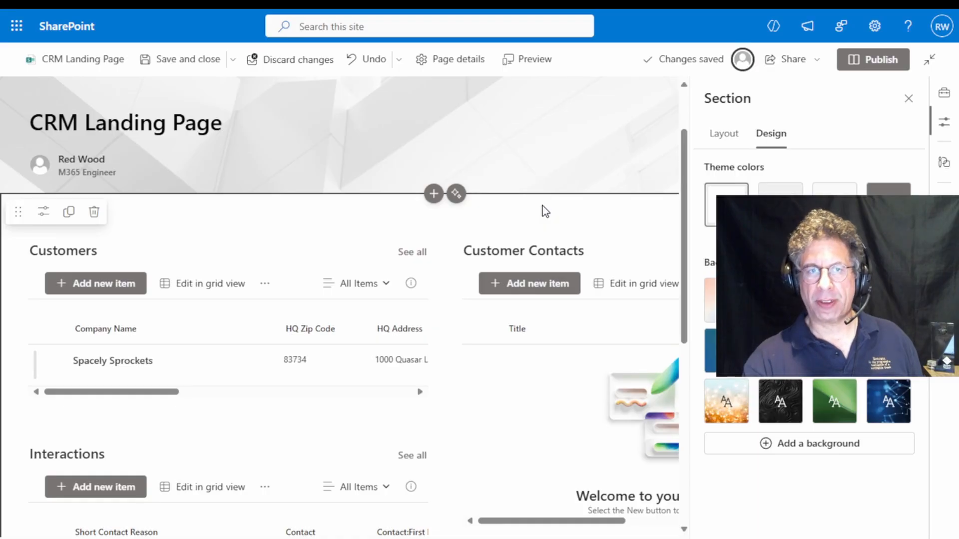
{"action": "scroll", "coordinate": [372, 384], "scroll_direction": "down", "scroll_amount": 5}
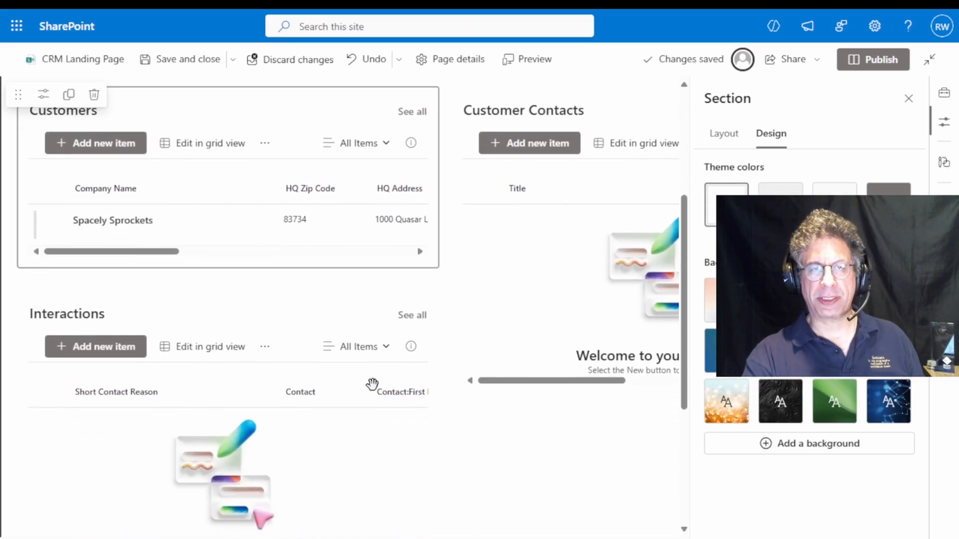
{"action": "scroll", "coordinate": [372, 384], "scroll_direction": "down", "scroll_amount": 2}
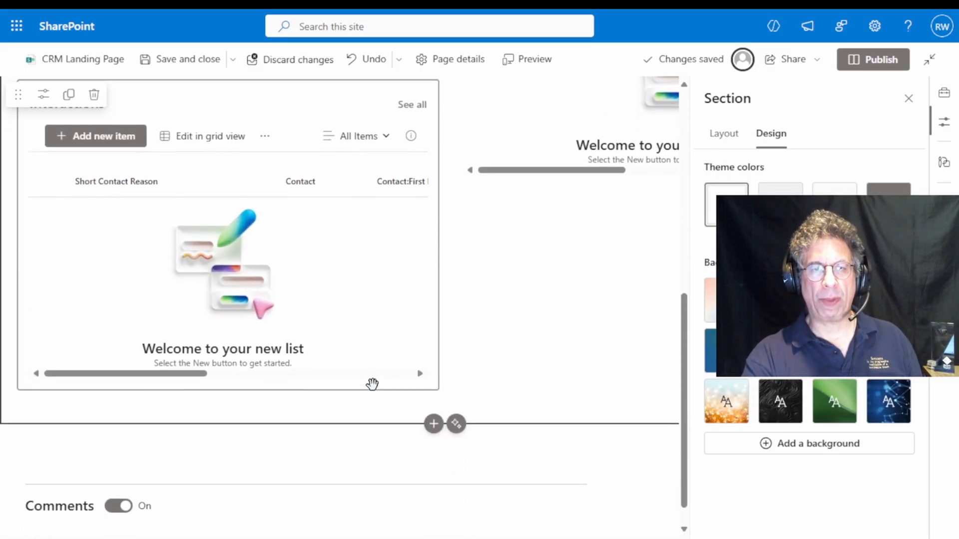
{"action": "left_click_drag", "start_coordinate": [227, 96], "coordinate": [229, 409]}
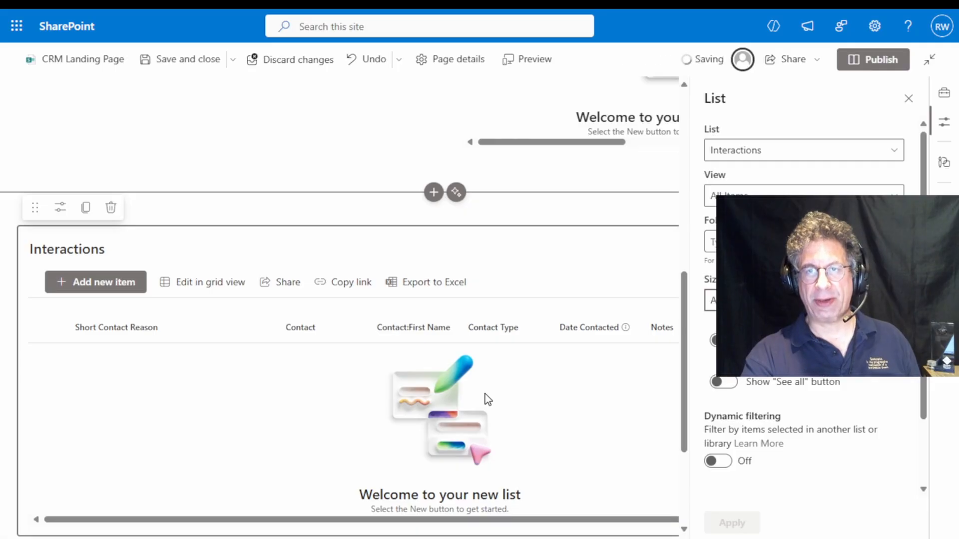
Give the section containing the Interactions list the light red gradient background
{"action": "scroll", "coordinate": [484, 394], "scroll_direction": "up", "scroll_amount": 1}
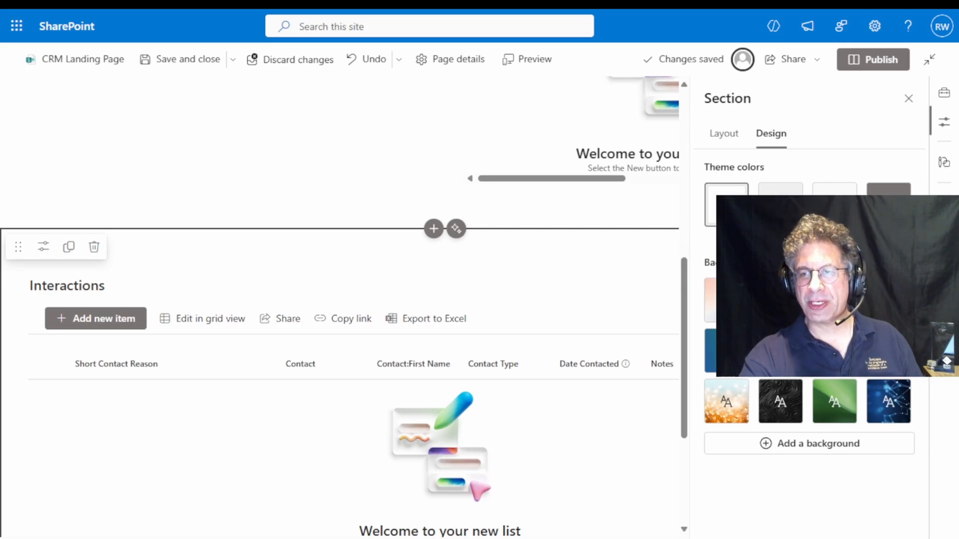
{"action": "left_click", "coordinate": [834, 351]}
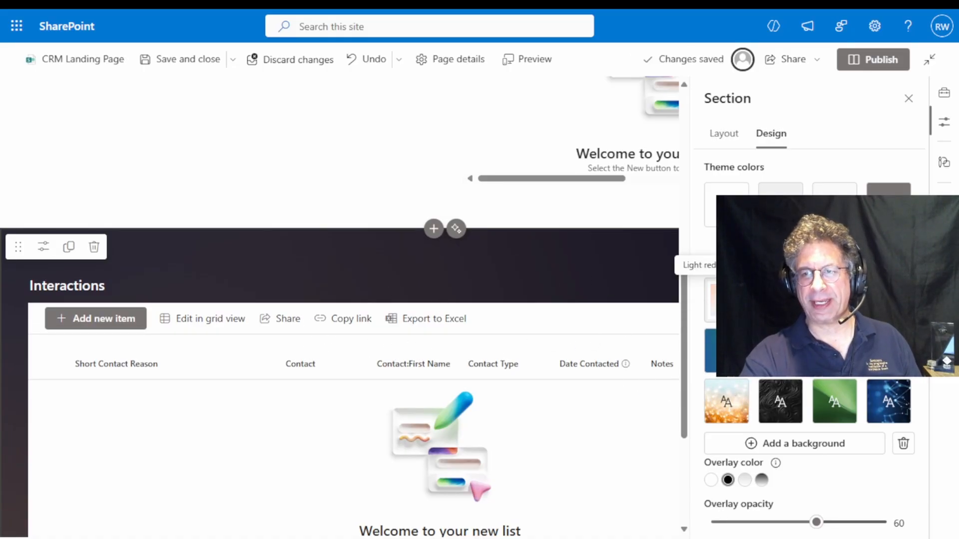
{"action": "left_click", "coordinate": [726, 300]}
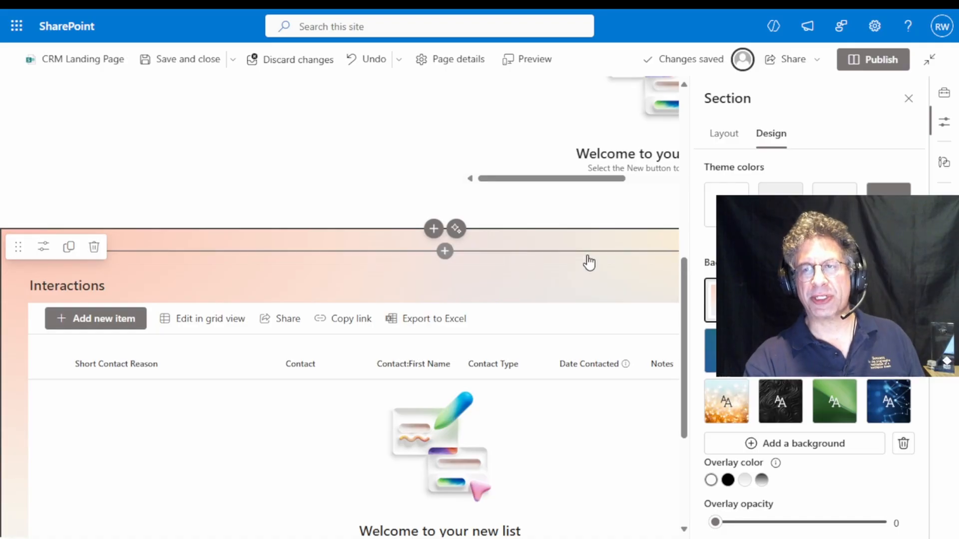
Open the properties of the Customer Contacts list web part and turn on dynamic filtering
{"action": "scroll", "coordinate": [584, 264], "scroll_direction": "up", "scroll_amount": 4}
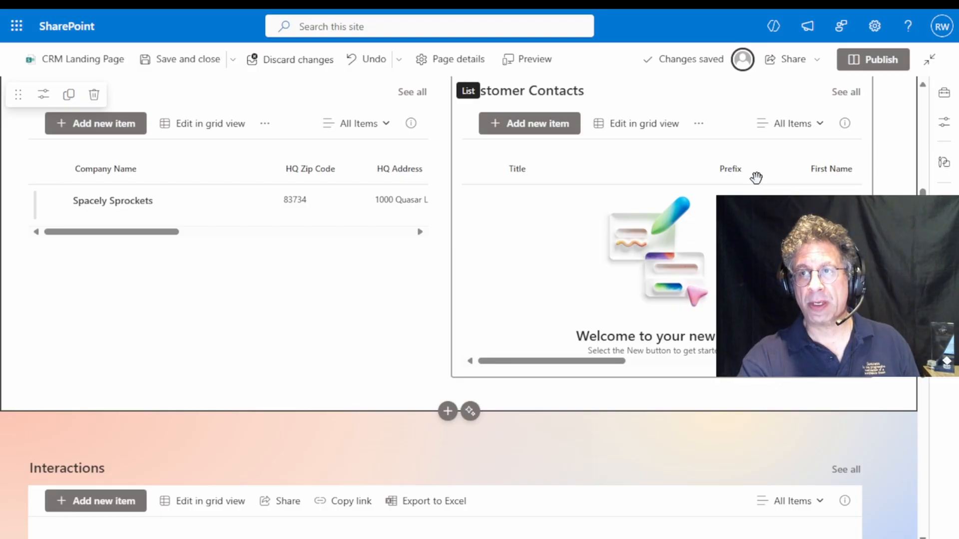
{"action": "left_click", "coordinate": [714, 109]}
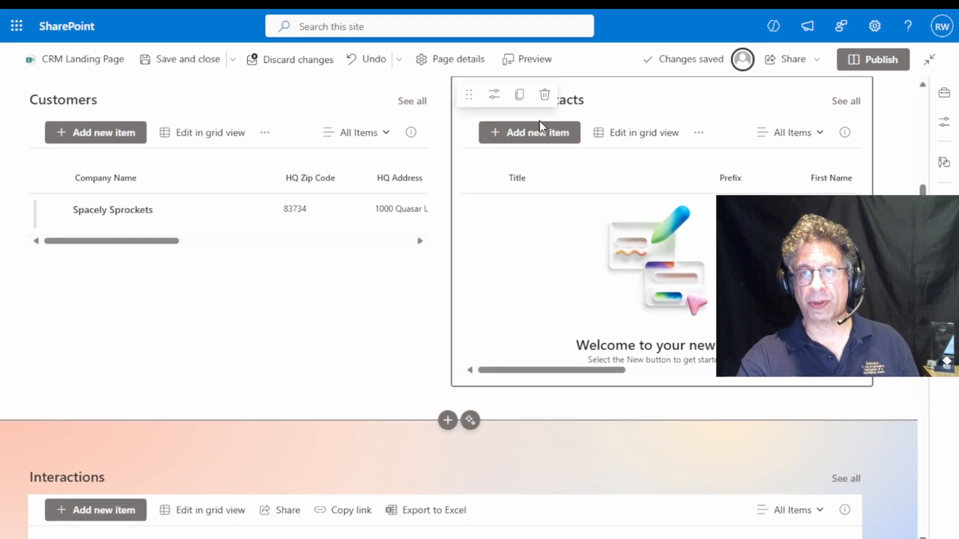
{"action": "left_click", "coordinate": [494, 100]}
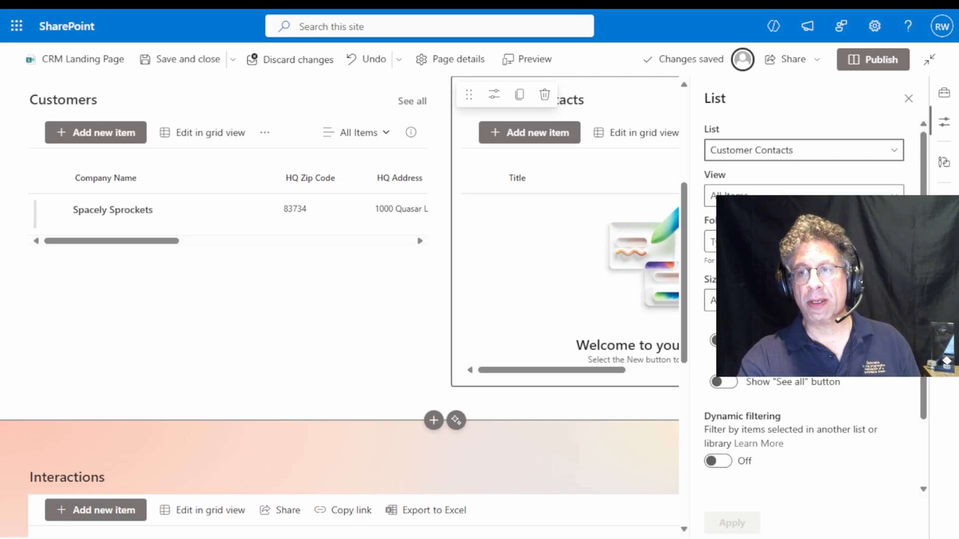
{"action": "scroll", "coordinate": [809, 299], "scroll_direction": "down", "scroll_amount": 1}
{"action": "scroll", "coordinate": [809, 299], "scroll_direction": "down", "scroll_amount": 1}
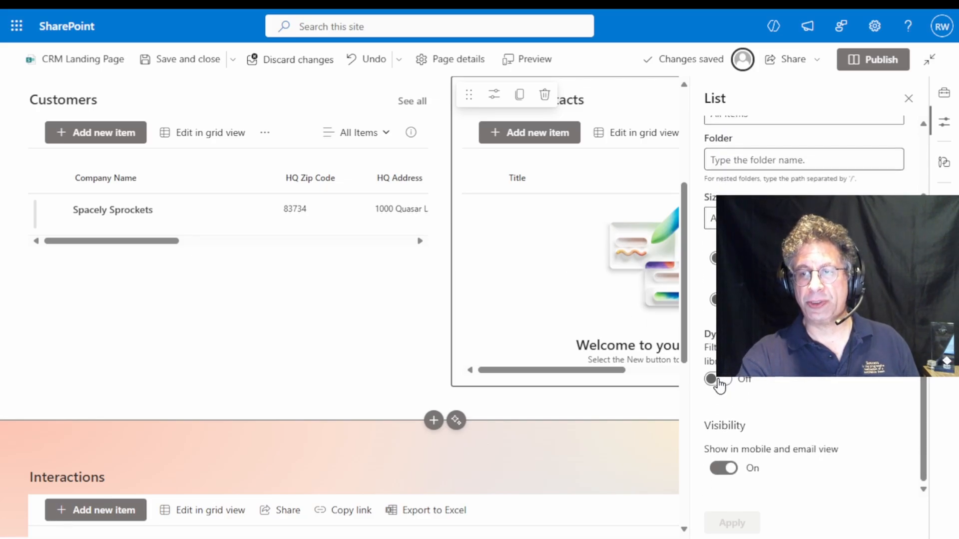
{"action": "left_click", "coordinate": [719, 380]}
{"action": "scroll", "coordinate": [808, 299], "scroll_direction": "down", "scroll_amount": 2}
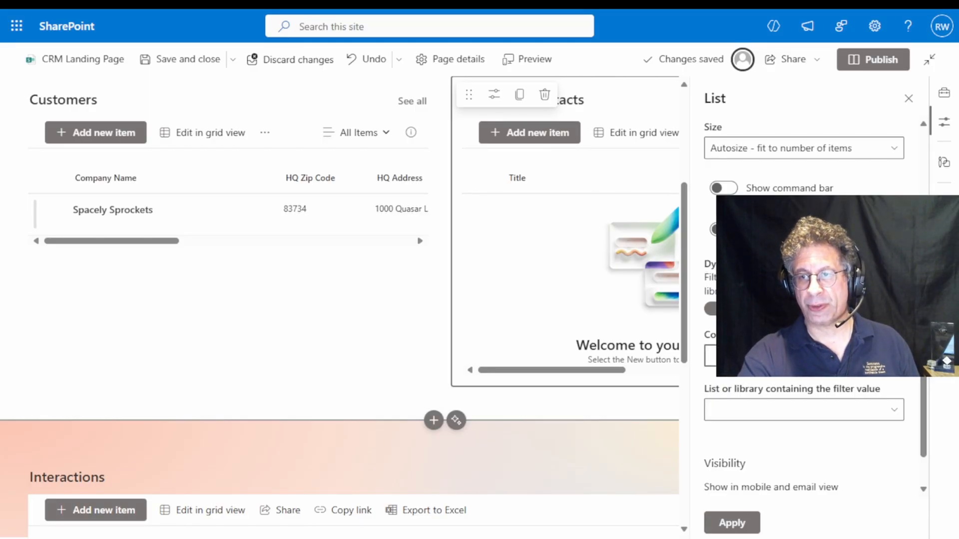
Choose the column to filter in Customer Contacts and set Customers as the list containing the filter value
{"action": "left_click", "coordinate": [804, 356]}
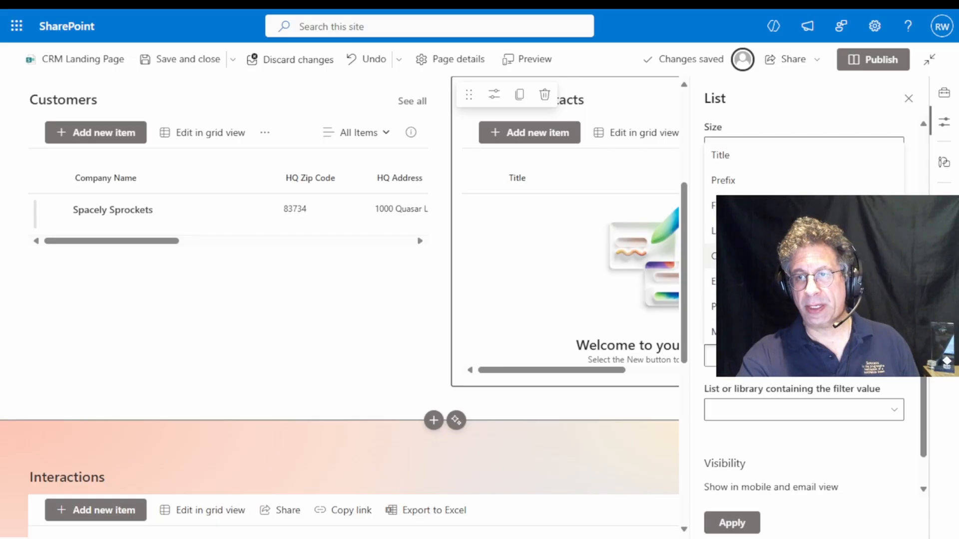
{"action": "left_click", "coordinate": [779, 256]}
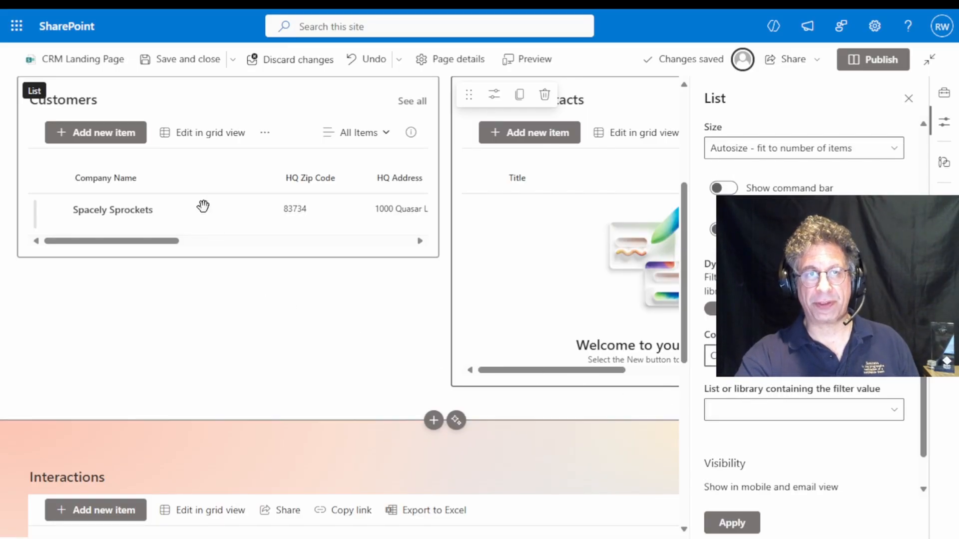
{"action": "left_click", "coordinate": [881, 418]}
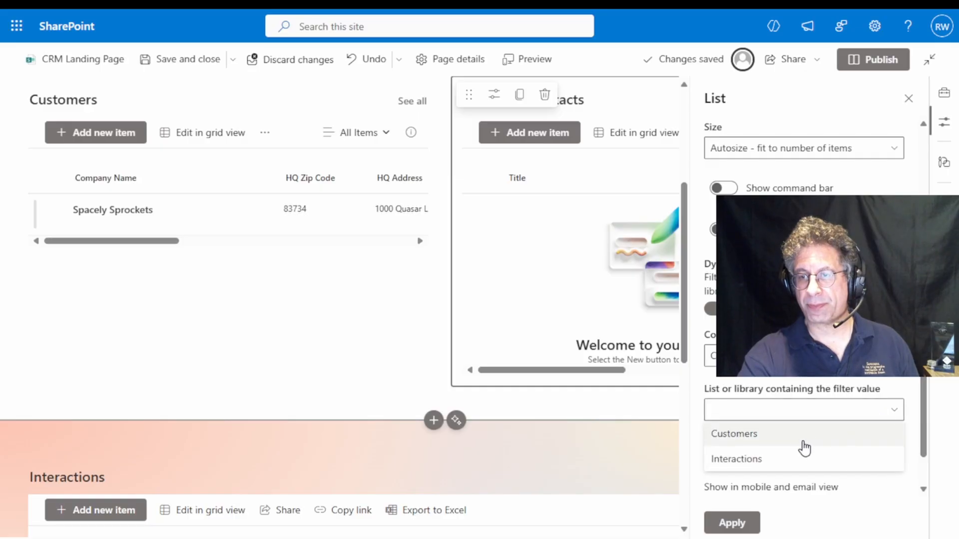
{"action": "left_click", "coordinate": [774, 442]}
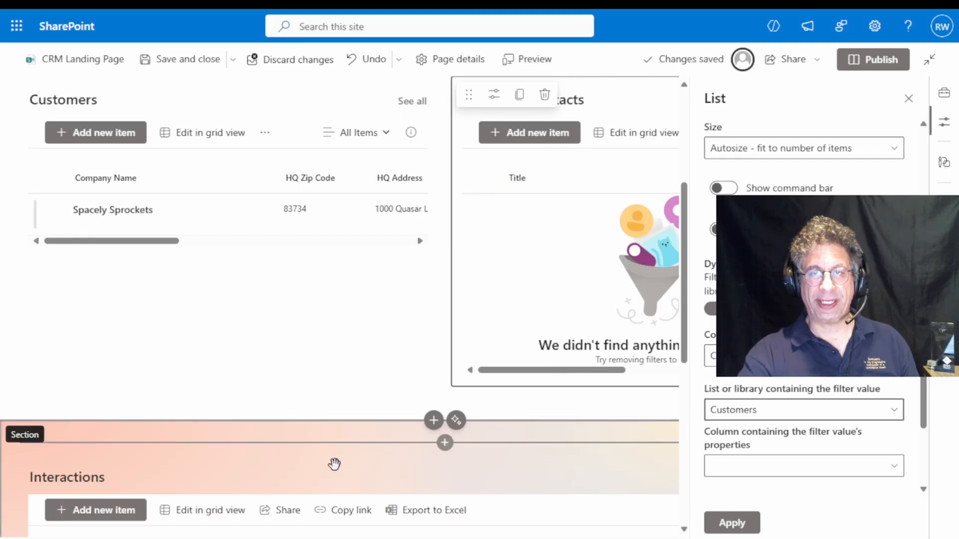
Select the Interactions list web part and turn on its dynamic filtering
{"action": "scroll", "coordinate": [574, 269], "scroll_direction": "down", "scroll_amount": 3}
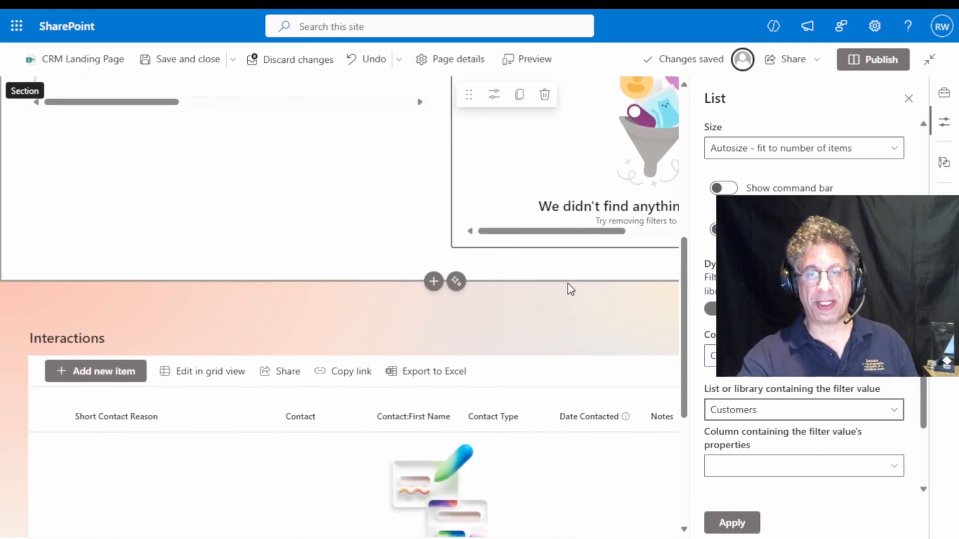
{"action": "left_click", "coordinate": [185, 455]}
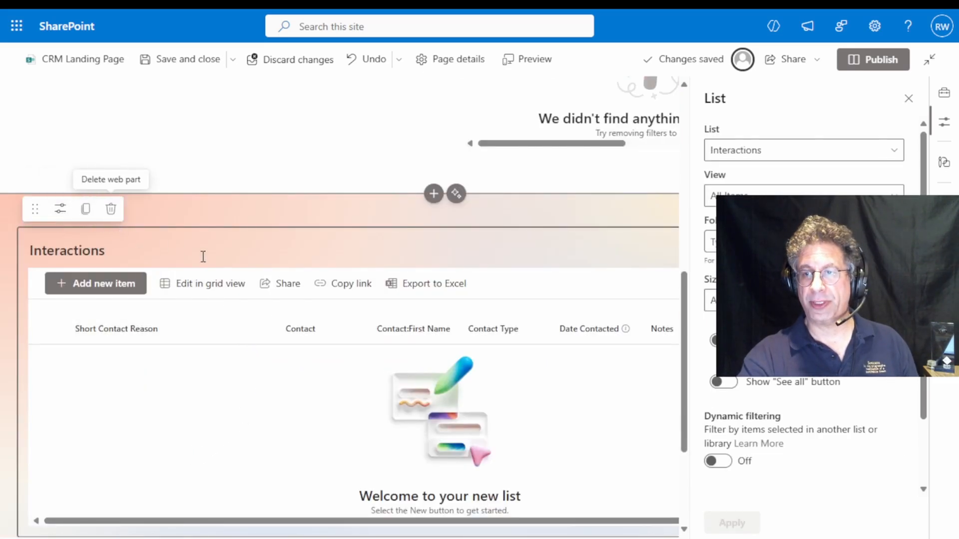
{"action": "scroll", "coordinate": [723, 378], "scroll_direction": "down", "scroll_amount": 3}
{"action": "left_click", "coordinate": [722, 378]}
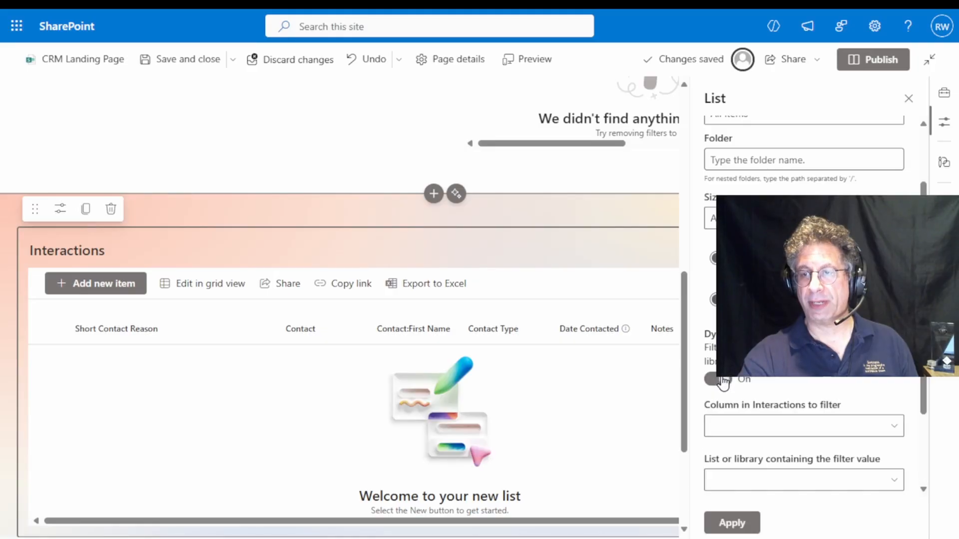
Set Contact as the Interactions column to filter and Customer Contacts as the list containing the filter value
{"action": "scroll", "coordinate": [722, 378], "scroll_direction": "down", "scroll_amount": 2}
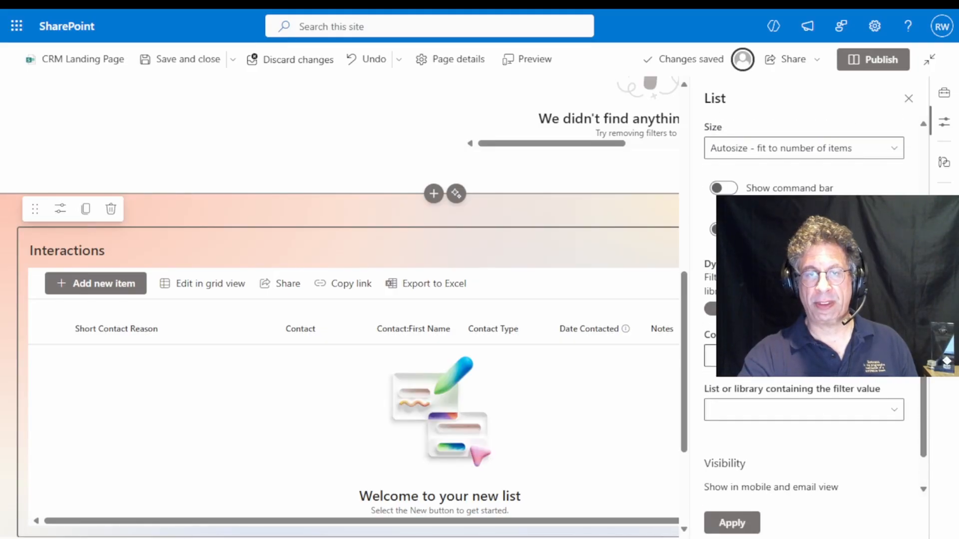
{"action": "left_click", "coordinate": [724, 355]}
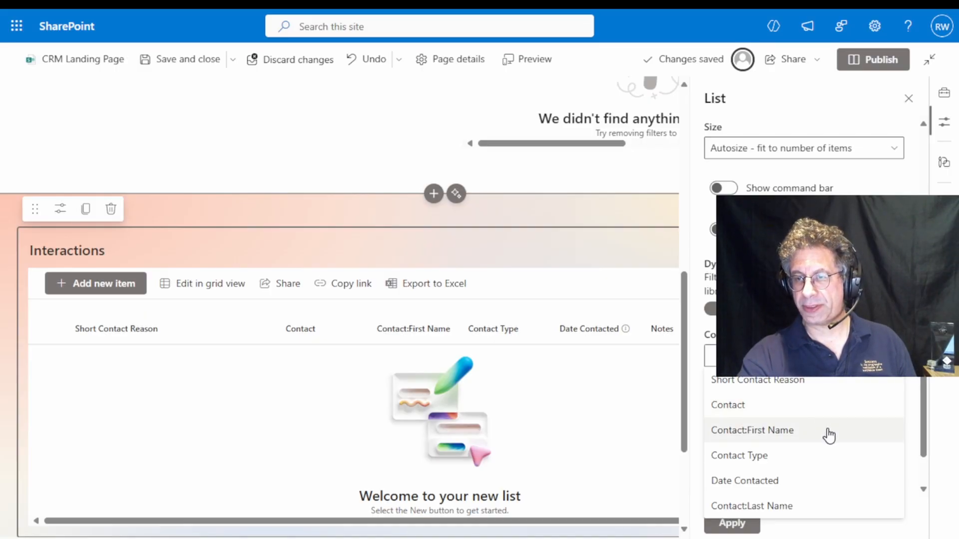
{"action": "left_click", "coordinate": [828, 430]}
{"action": "left_click", "coordinate": [804, 318]}
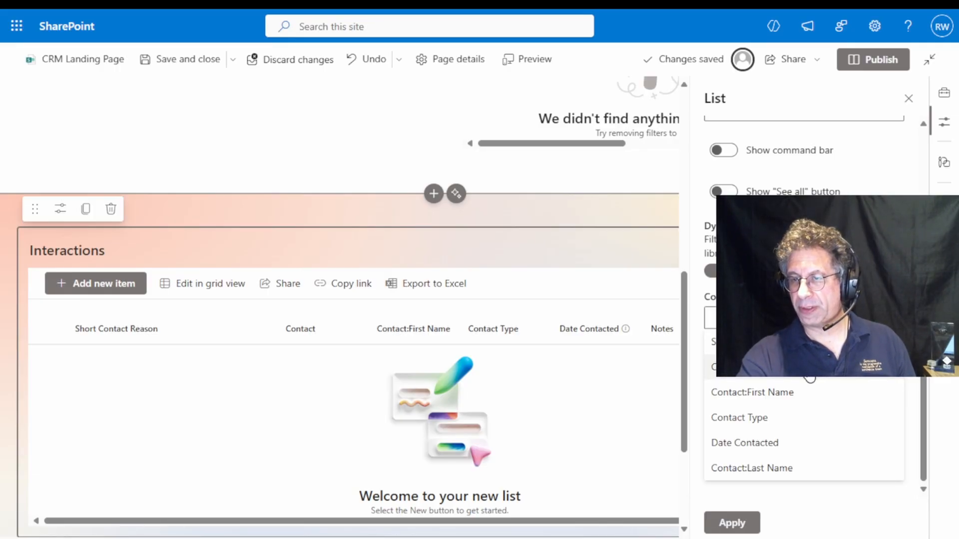
{"action": "left_click", "coordinate": [810, 372]}
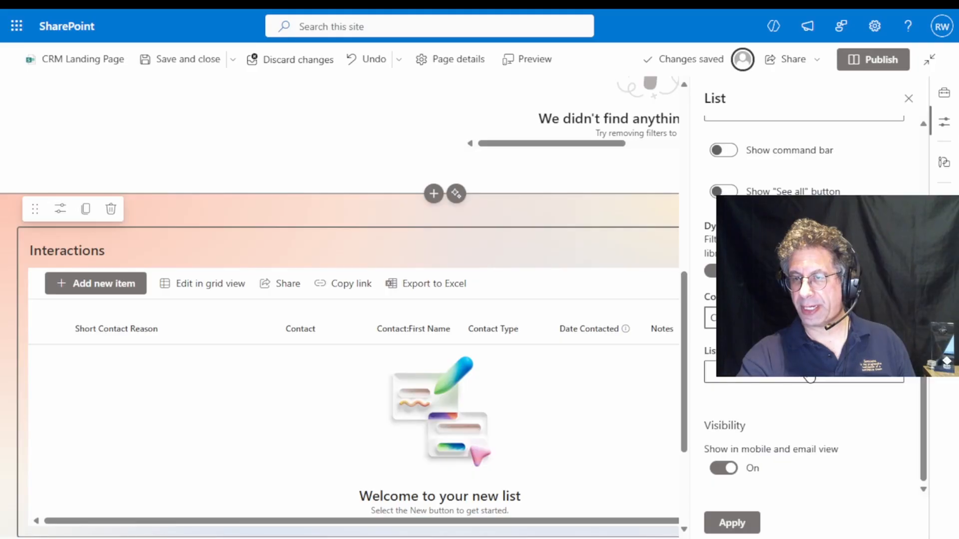
{"action": "left_click", "coordinate": [815, 379]}
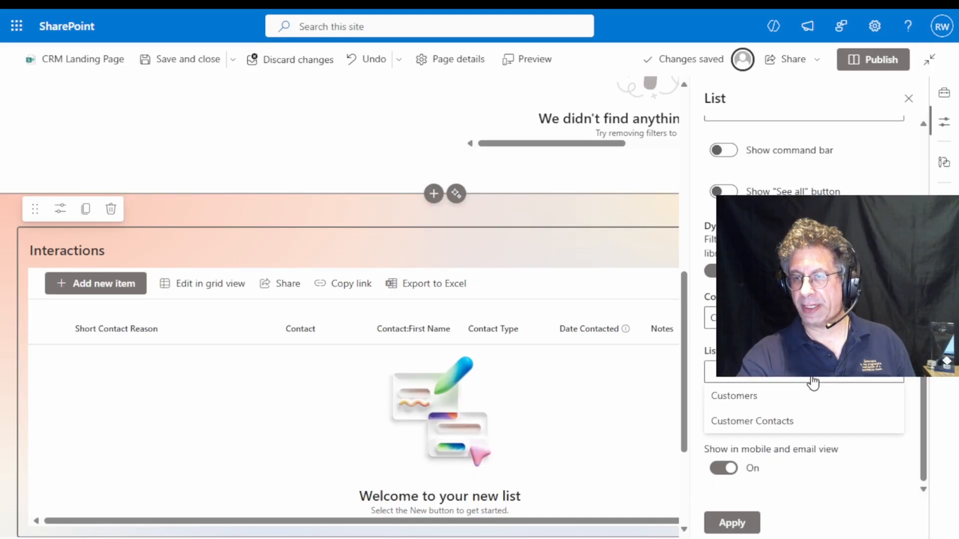
{"action": "left_click", "coordinate": [785, 422]}
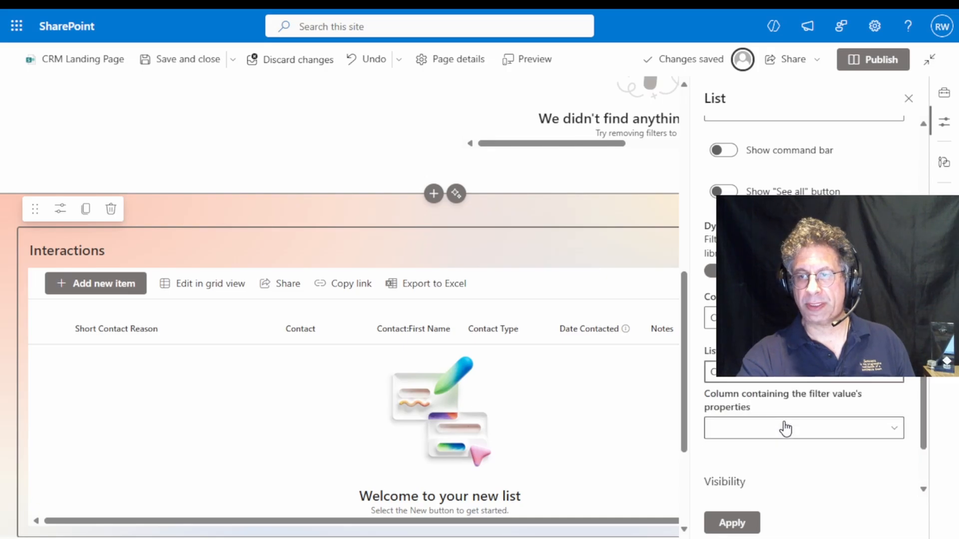
Choose Email as the column containing the filter value for Interactions and apply the dynamic filtering settings
{"action": "left_click", "coordinate": [817, 432]}
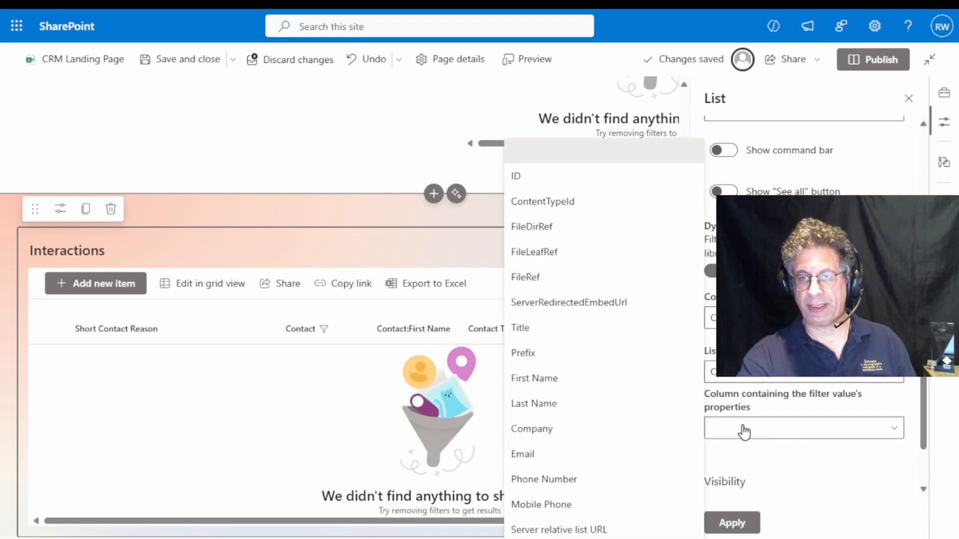
{"action": "left_click", "coordinate": [522, 455]}
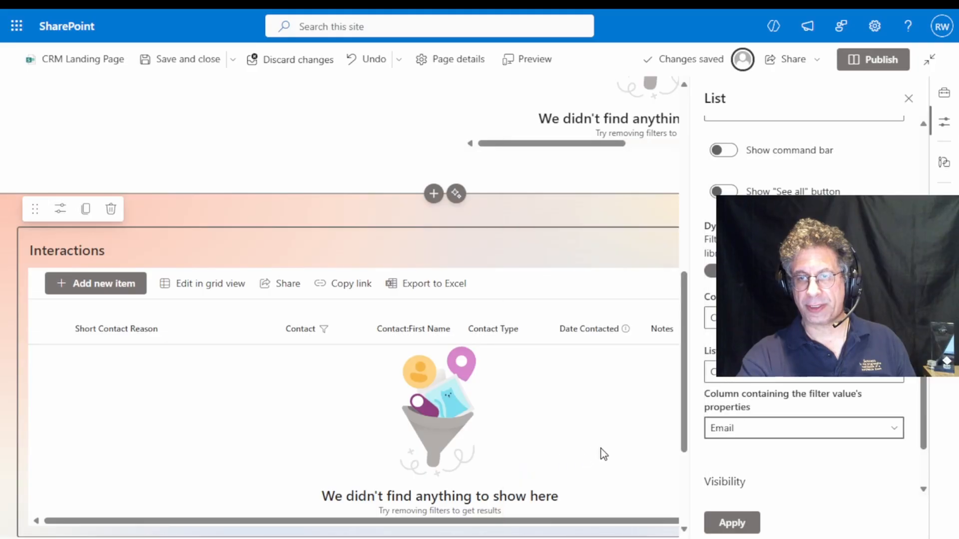
{"action": "scroll", "coordinate": [844, 392], "scroll_direction": "down", "scroll_amount": 1}
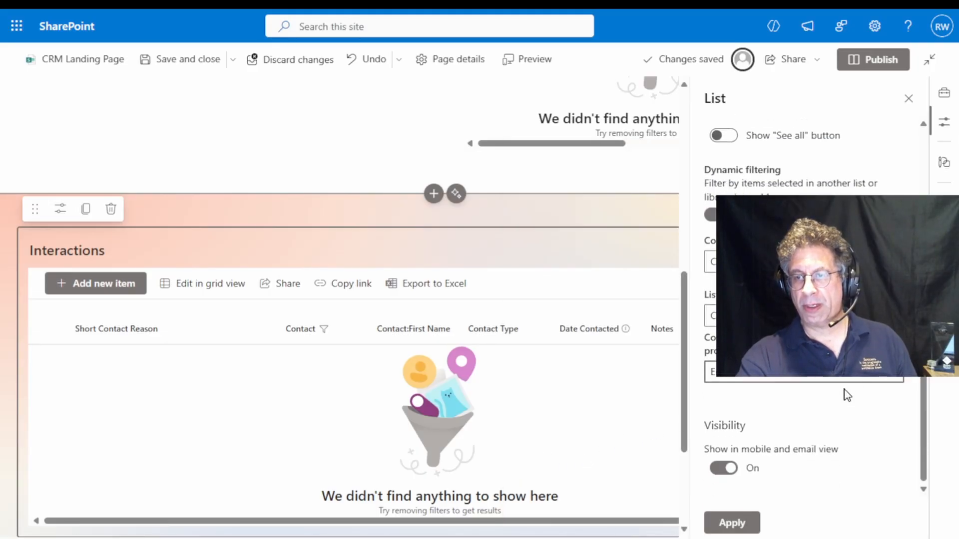
{"action": "left_click", "coordinate": [733, 522]}
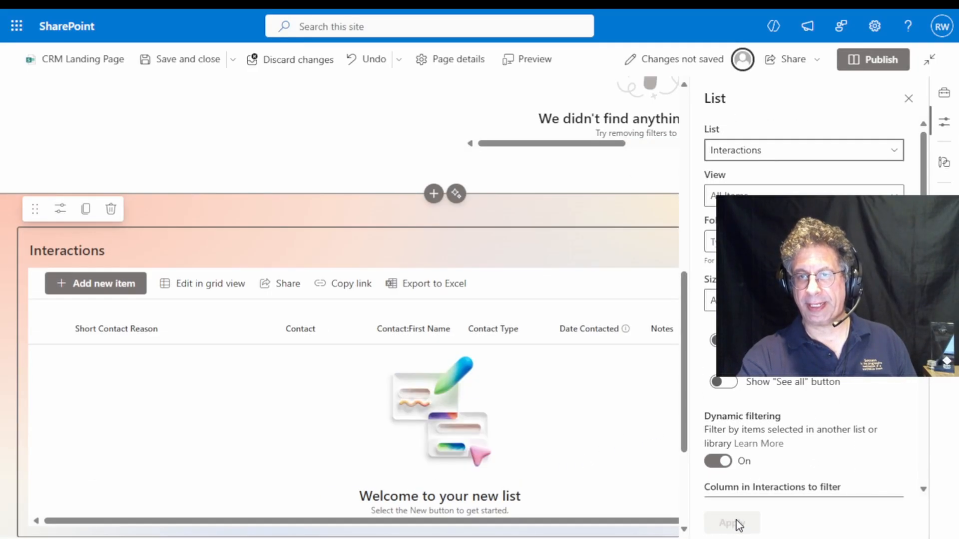
Select the Customer Contacts list web part and turn on its dynamic filtering
{"action": "scroll", "coordinate": [622, 422], "scroll_direction": "up", "scroll_amount": 5}
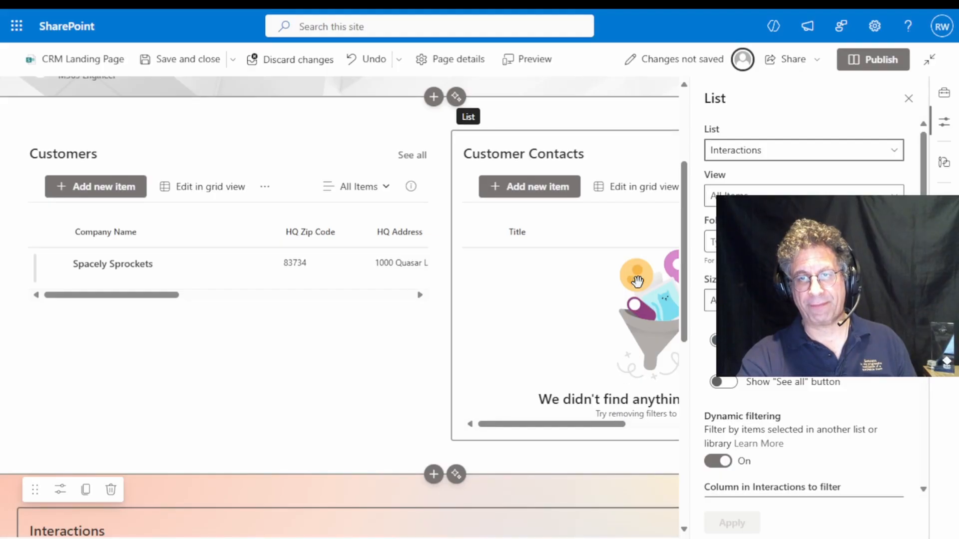
{"action": "left_click", "coordinate": [632, 160]}
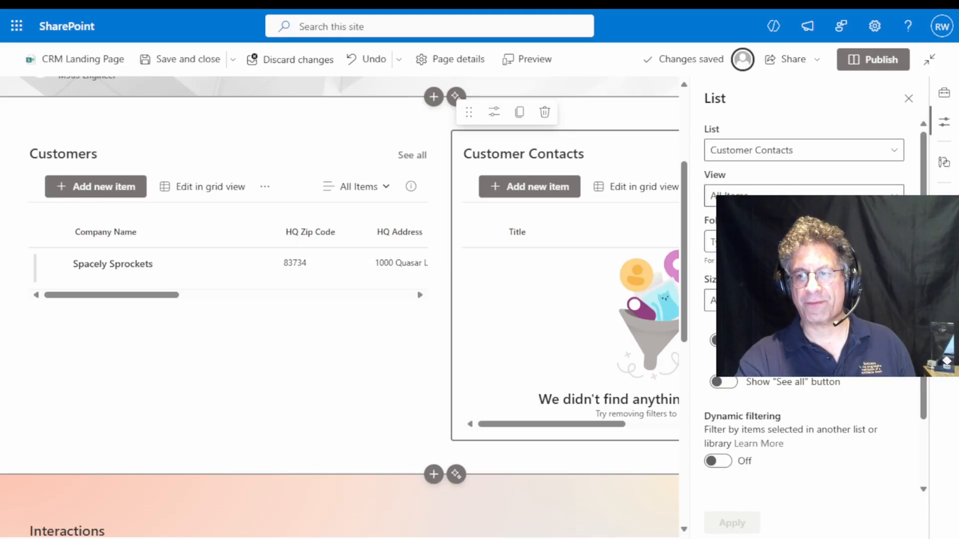
{"action": "scroll", "coordinate": [809, 300], "scroll_direction": "down", "scroll_amount": 2}
{"action": "left_click", "coordinate": [721, 380]}
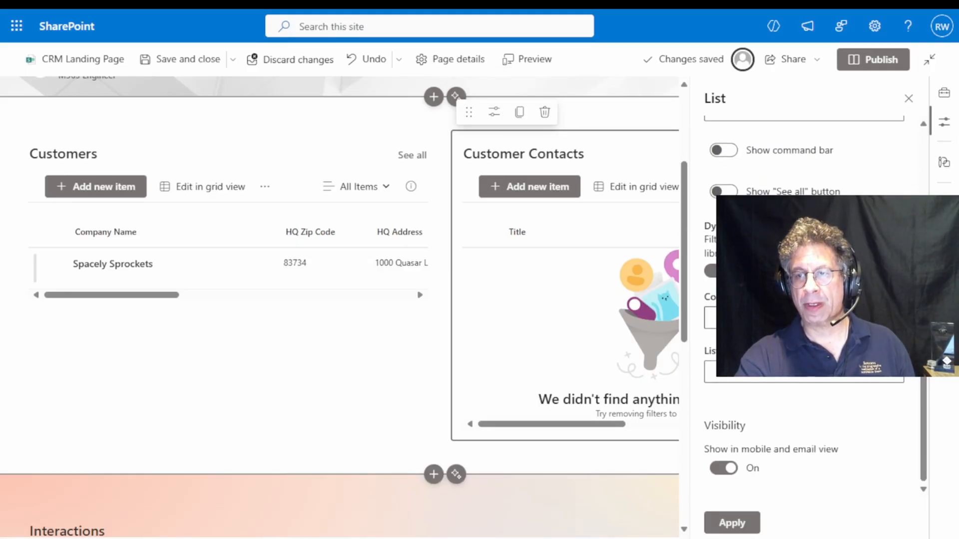
Set Company as the Customer Contacts column to filter and Customers as the list containing the filter value
{"action": "left_click", "coordinate": [804, 318]}
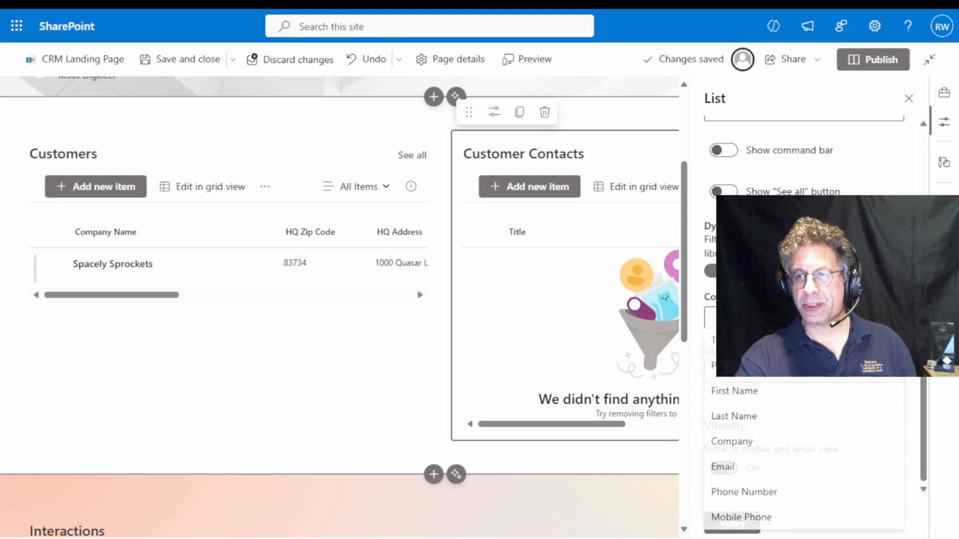
{"action": "left_click", "coordinate": [743, 443]}
{"action": "left_click", "coordinate": [789, 381]}
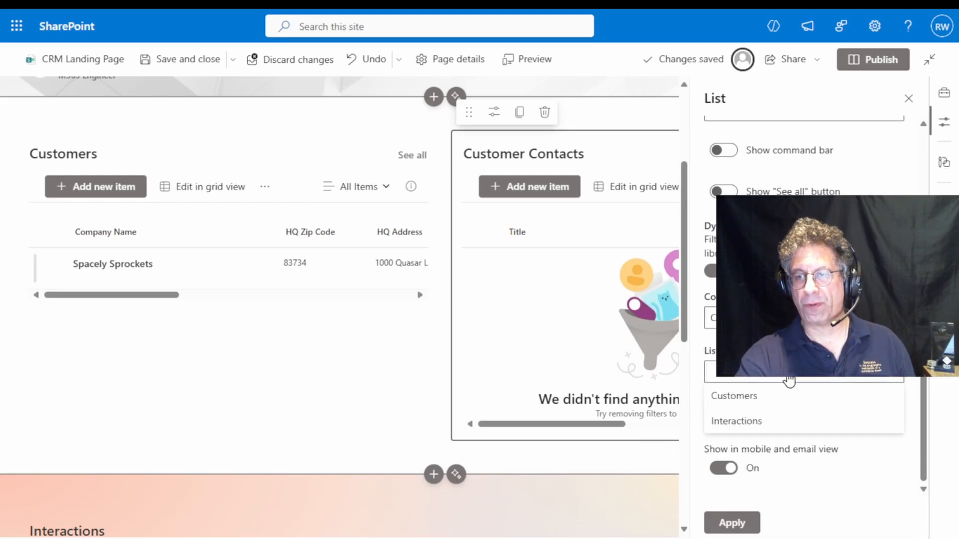
{"action": "left_click", "coordinate": [746, 398]}
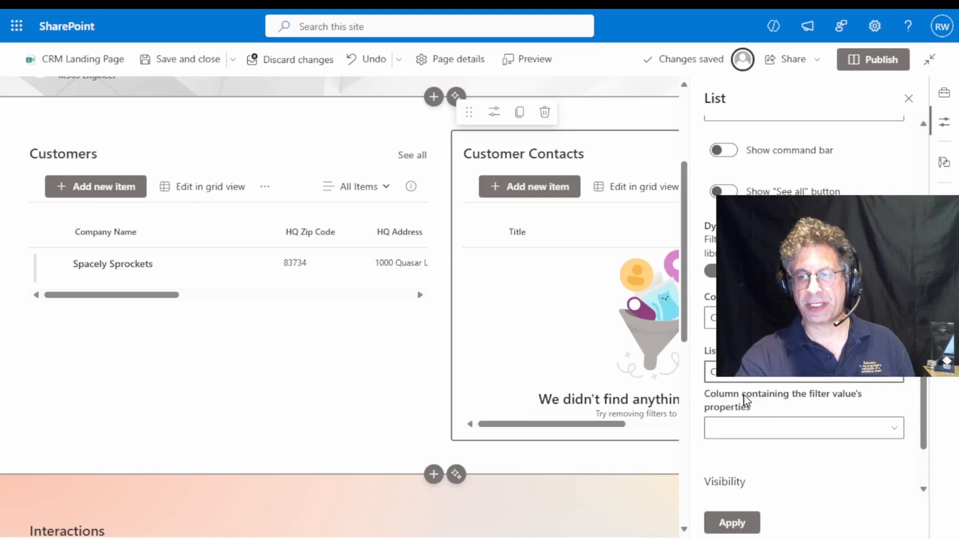
Choose Company Name as the column containing the filter value, apply the Customer Contacts filter and close its properties
{"action": "left_click", "coordinate": [773, 433]}
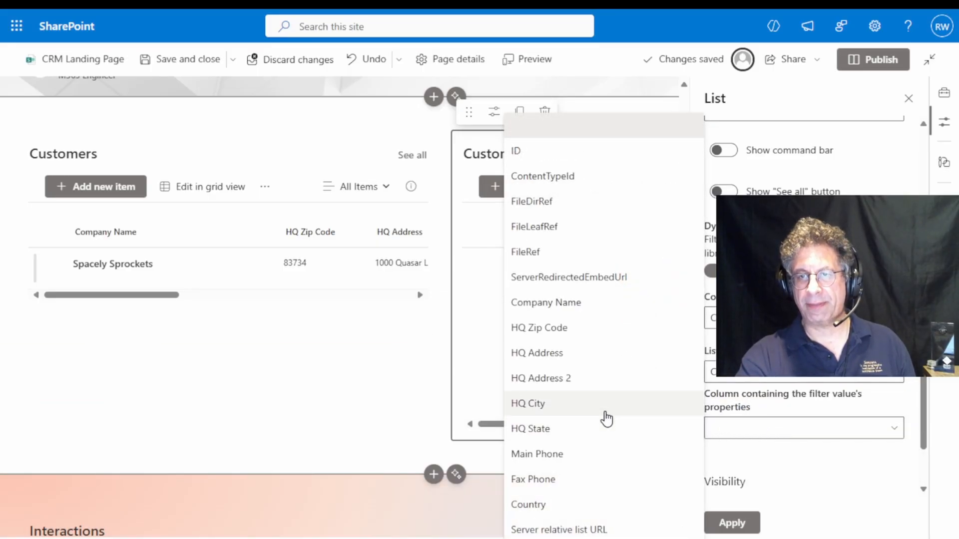
{"action": "left_click", "coordinate": [569, 303]}
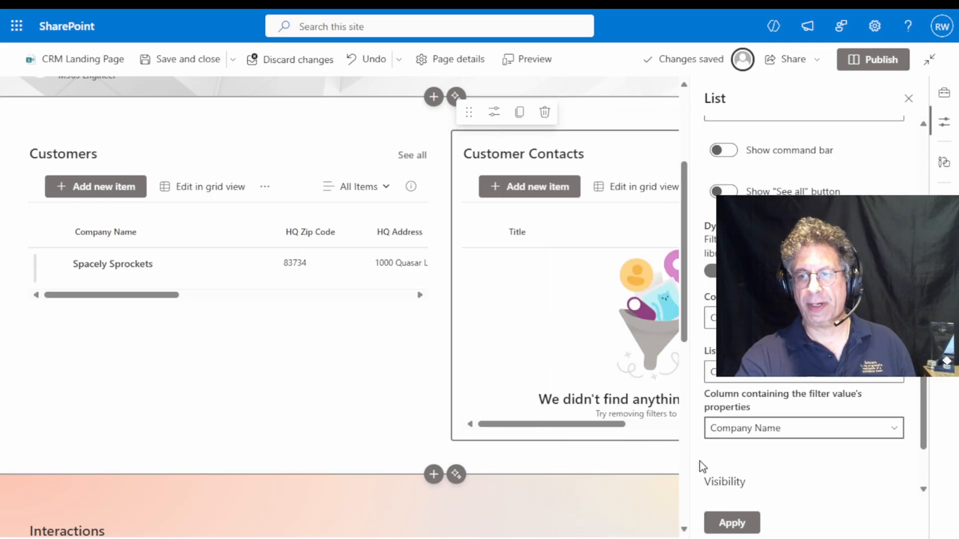
{"action": "left_click", "coordinate": [732, 522]}
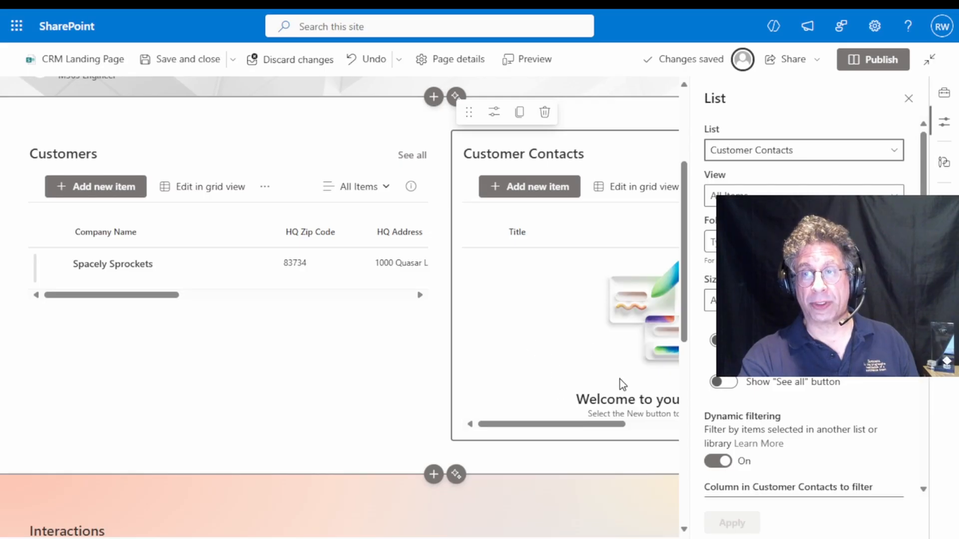
{"action": "left_click", "coordinate": [907, 102]}
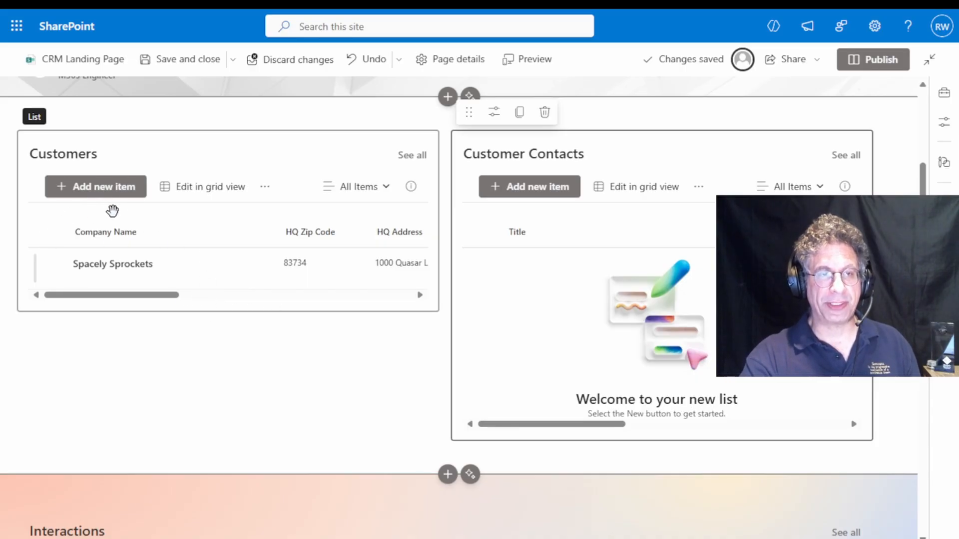
Start a new item in the Customers list with the company name Astro Dog Walking Belts
{"action": "left_click", "coordinate": [95, 195]}
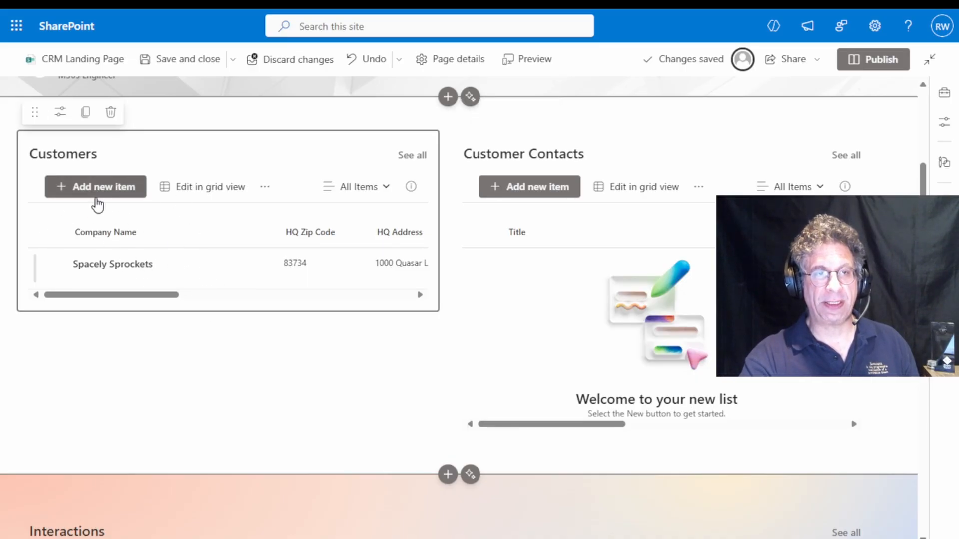
{"action": "left_click", "coordinate": [96, 192]}
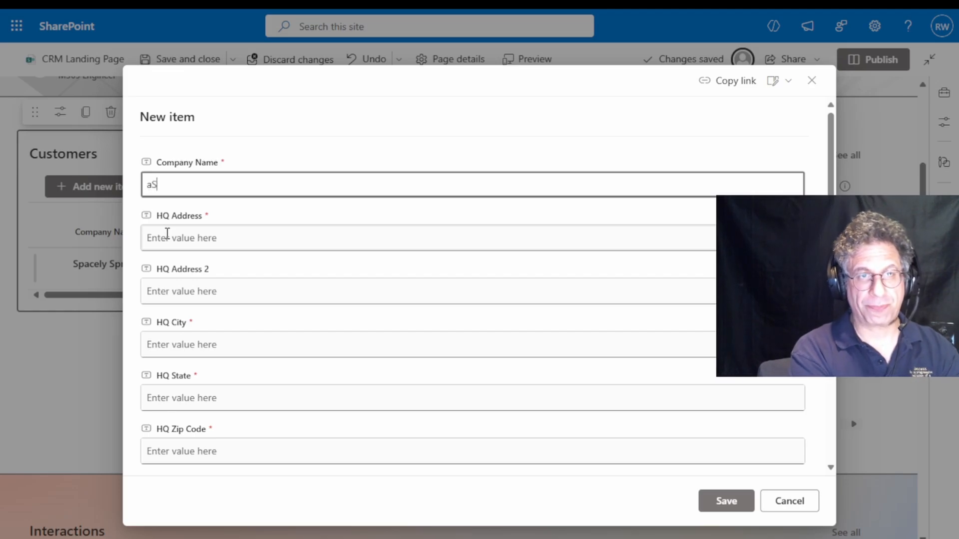
{"action": "type", "text": "Astro Dog W"}
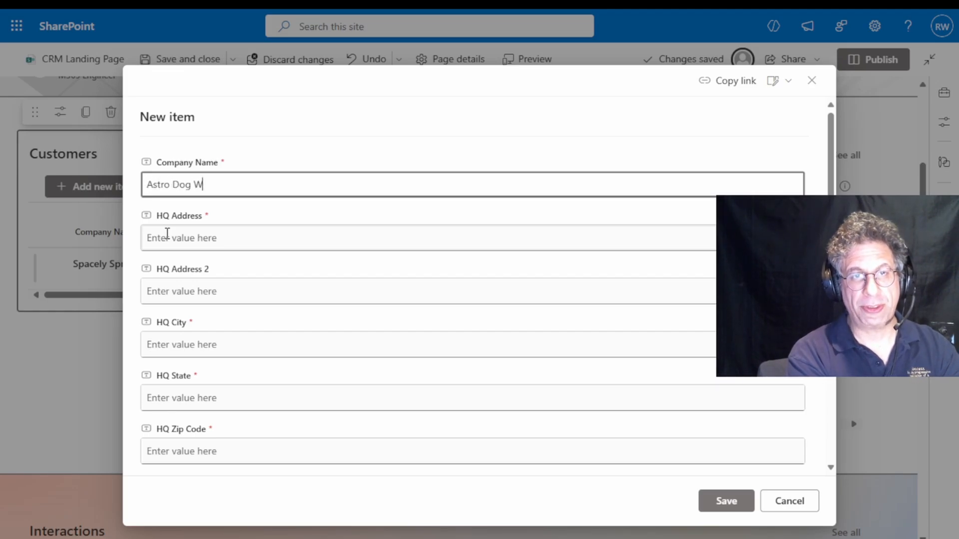
{"action": "type", "text": "alkinggBelts"}
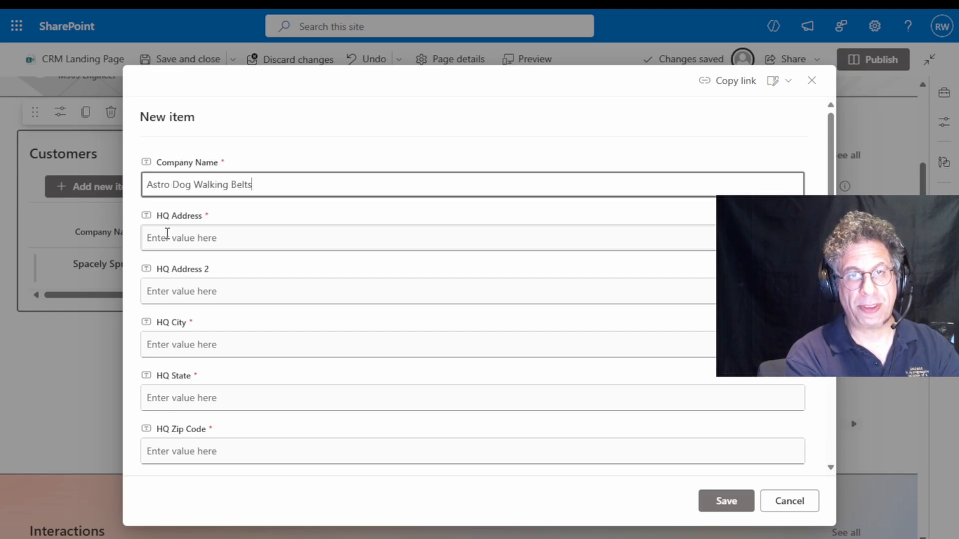
Fill in both headquarters address lines of the new customer item
{"action": "left_click", "coordinate": [168, 233]}
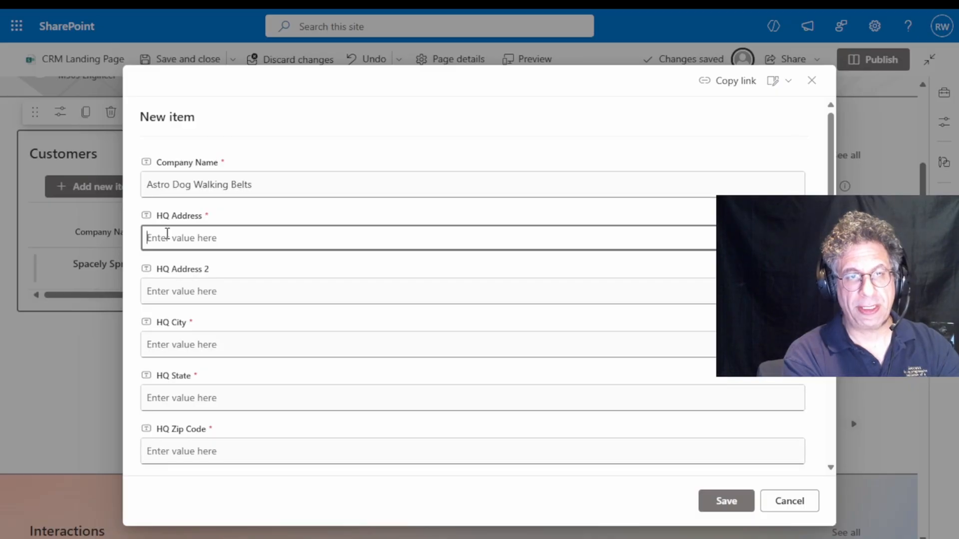
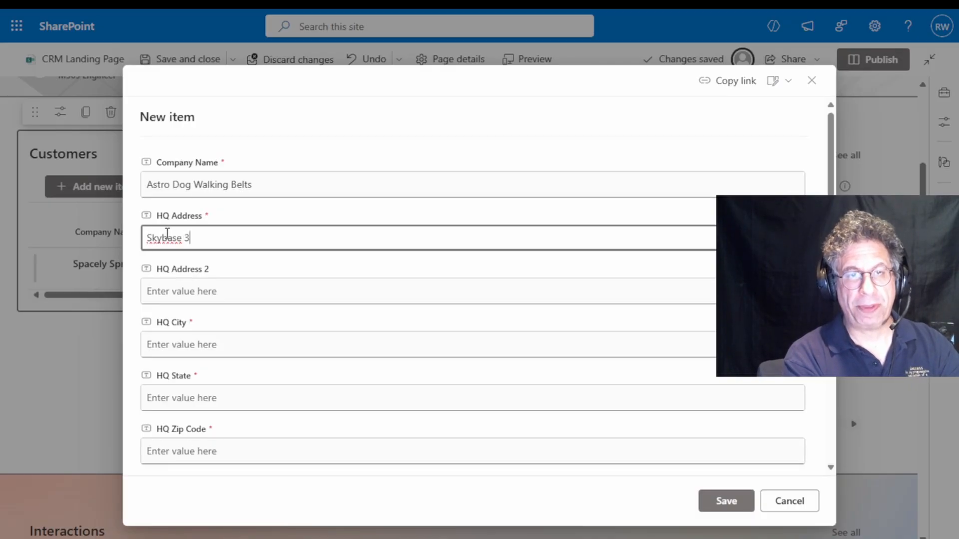
{"action": "key", "text": "Tab"}
{"action": "type", "text": "Suite"}
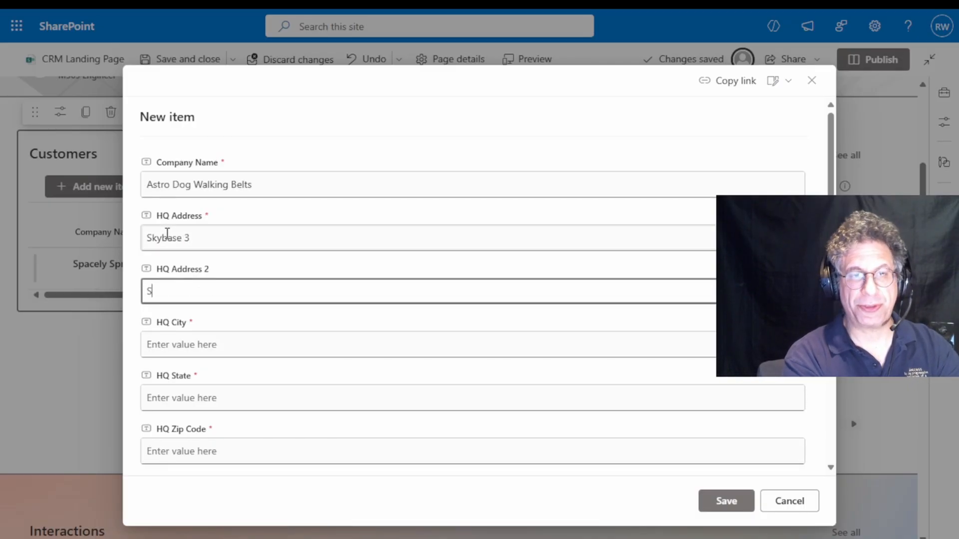
{"action": "key", "text": "Tab"}
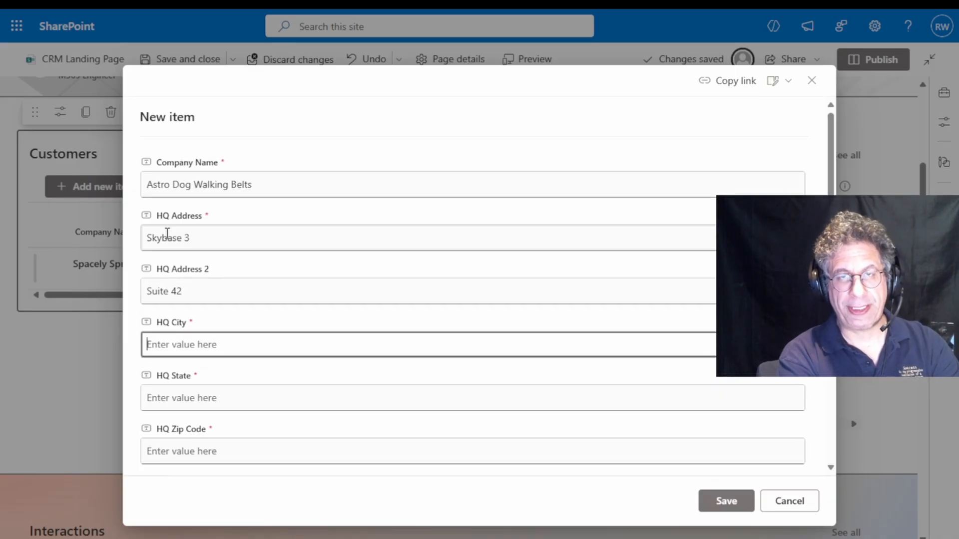
Enter the headquarters city, state and zip code for the new customer
{"action": "type", "text": "New"}
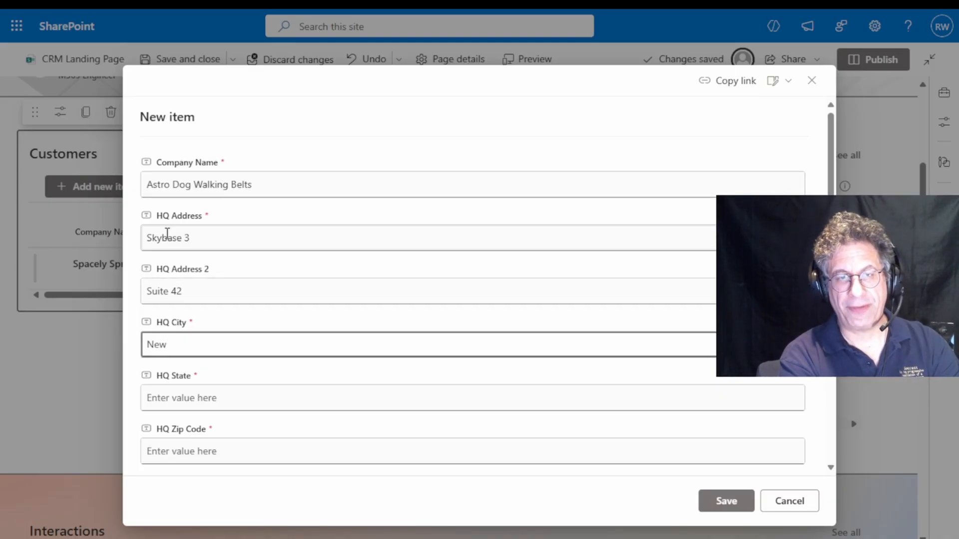
{"action": "type", "text": " Vegas"}
{"action": "key", "text": "Tab"}
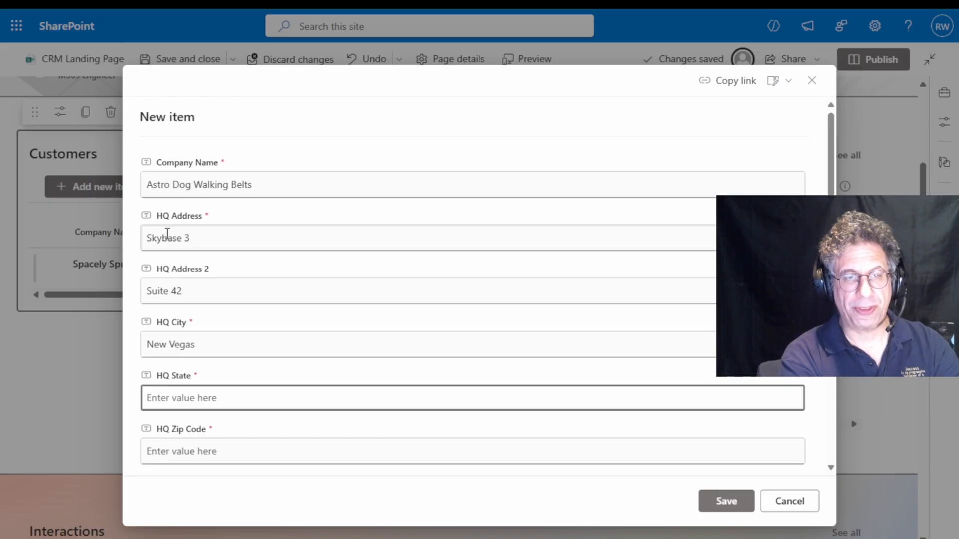
{"action": "type", "text": "NV"}
{"action": "key", "text": "Tab"}
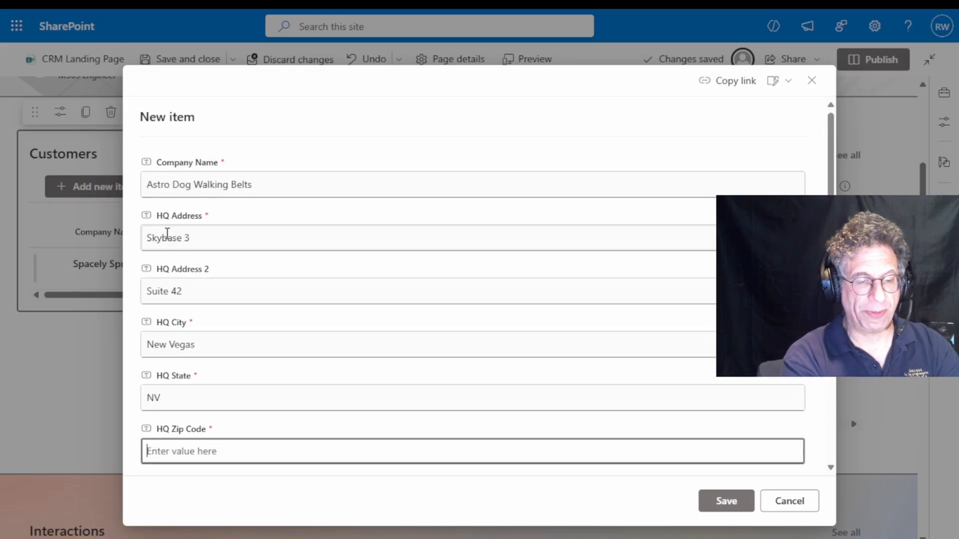
{"action": "type", "text": "7356"}
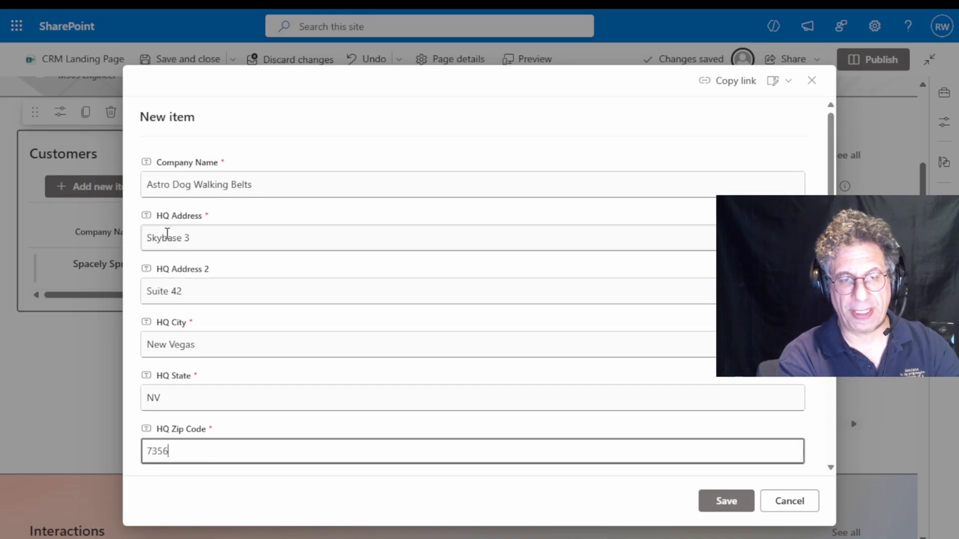
{"action": "type", "text": "7"}
Enter the customer's main phone number and save the new item
{"action": "scroll", "coordinate": [456, 205], "scroll_direction": "down", "scroll_amount": 5}
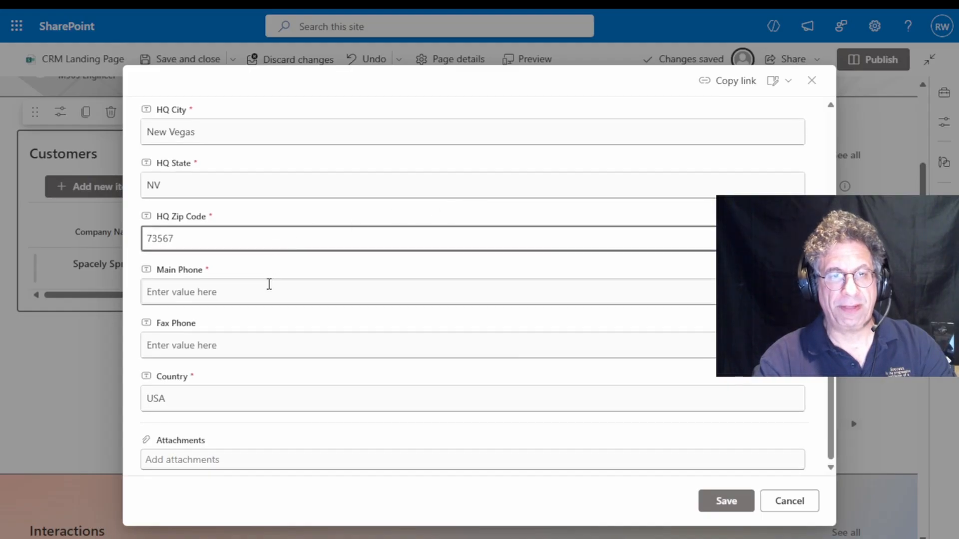
{"action": "left_click", "coordinate": [268, 284]}
{"action": "type", "text": "555-123-4567"}
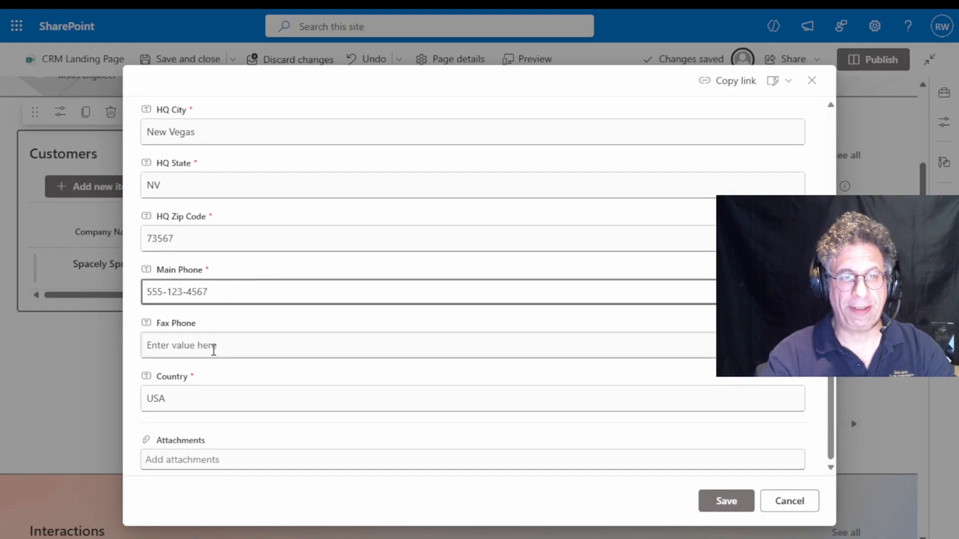
{"action": "left_click", "coordinate": [726, 501]}
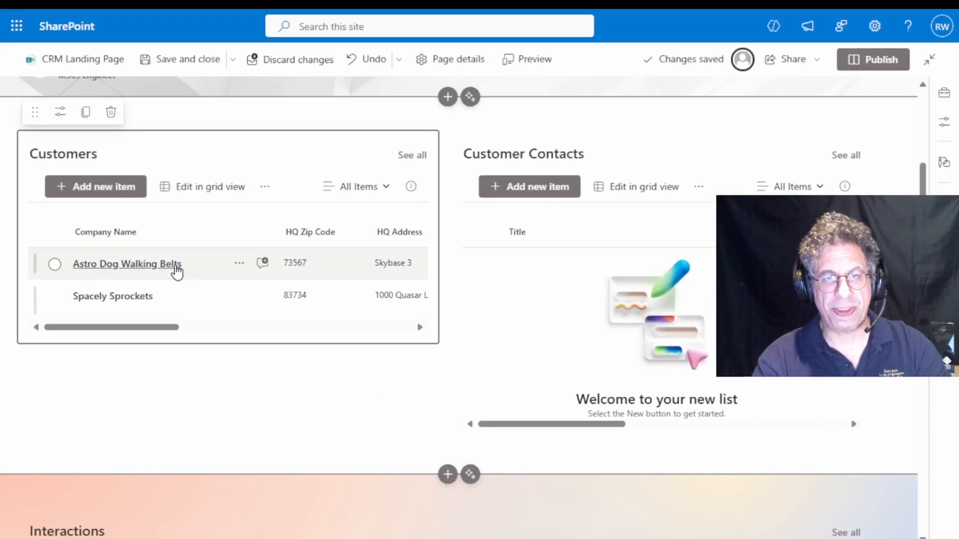
Start a new Customer Contacts item with the title CPO and prefix Miss, and enter the contact's first and last name
{"action": "left_click", "coordinate": [528, 192]}
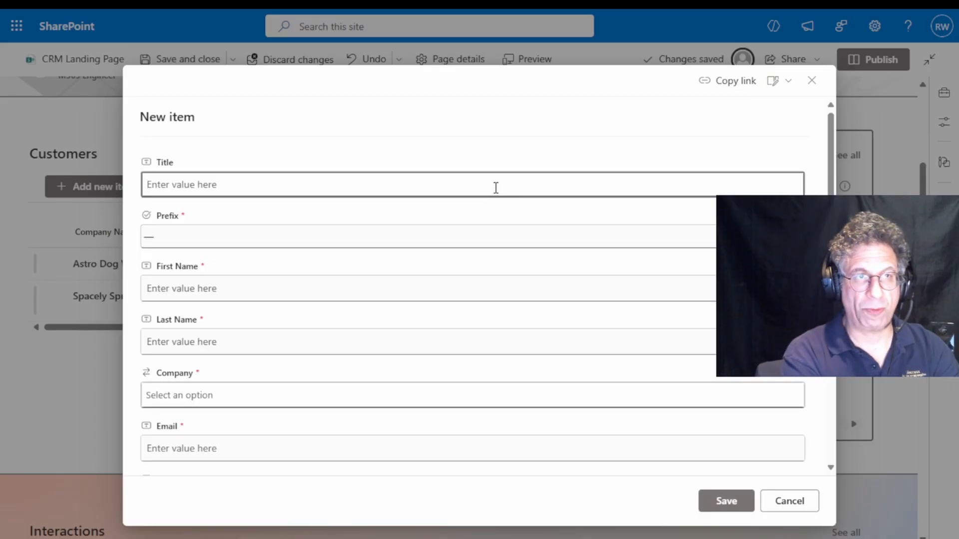
{"action": "type", "text": "Ch"}
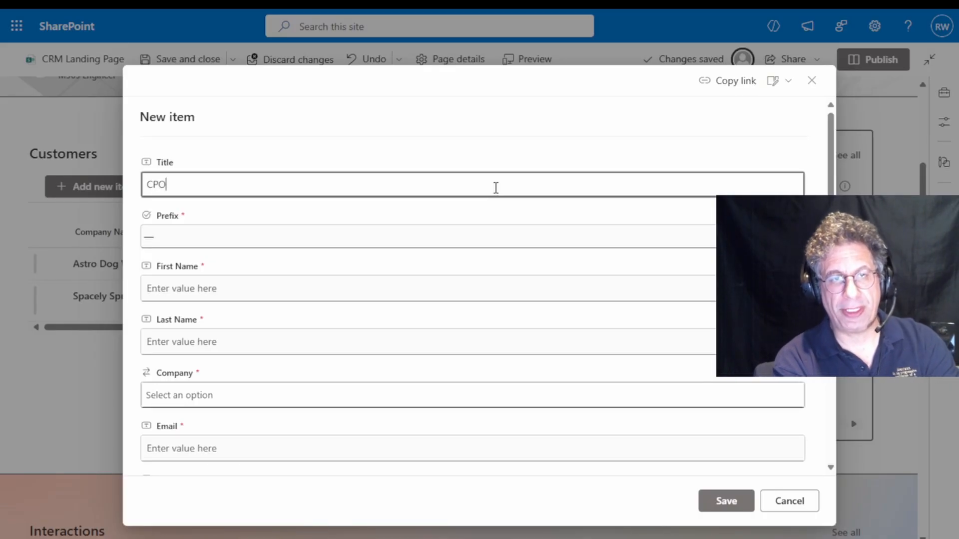
{"action": "left_click", "coordinate": [302, 236]}
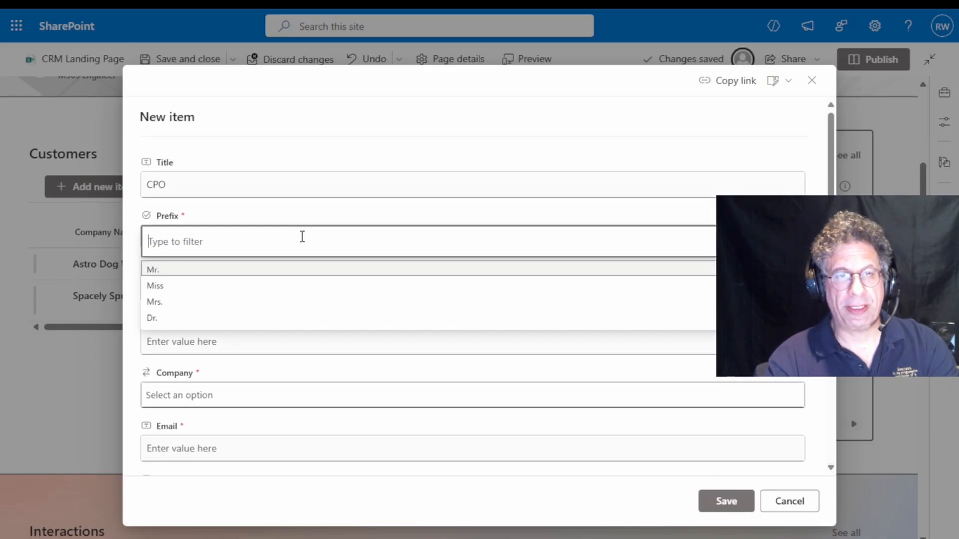
{"action": "left_click", "coordinate": [250, 289]}
{"action": "left_click", "coordinate": [273, 286]}
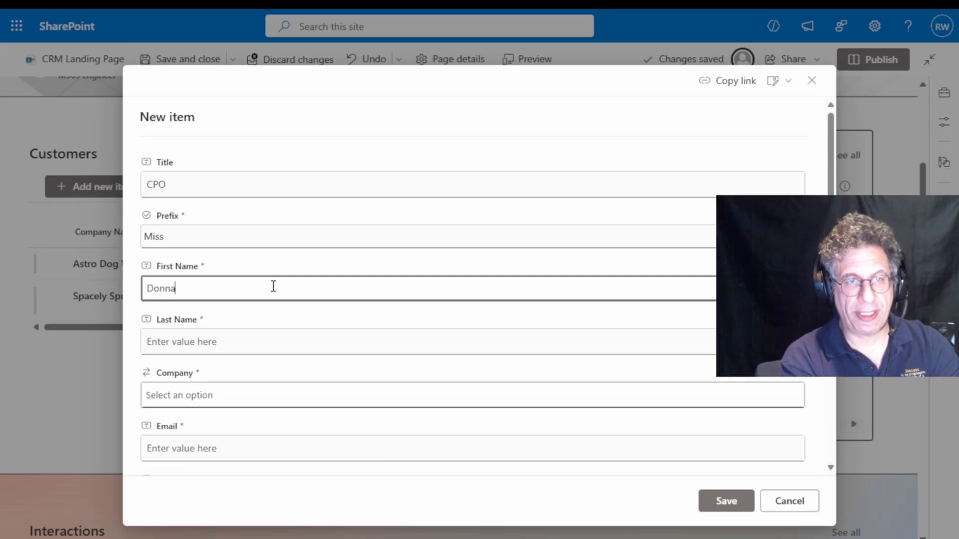
{"action": "left_click", "coordinate": [226, 341]}
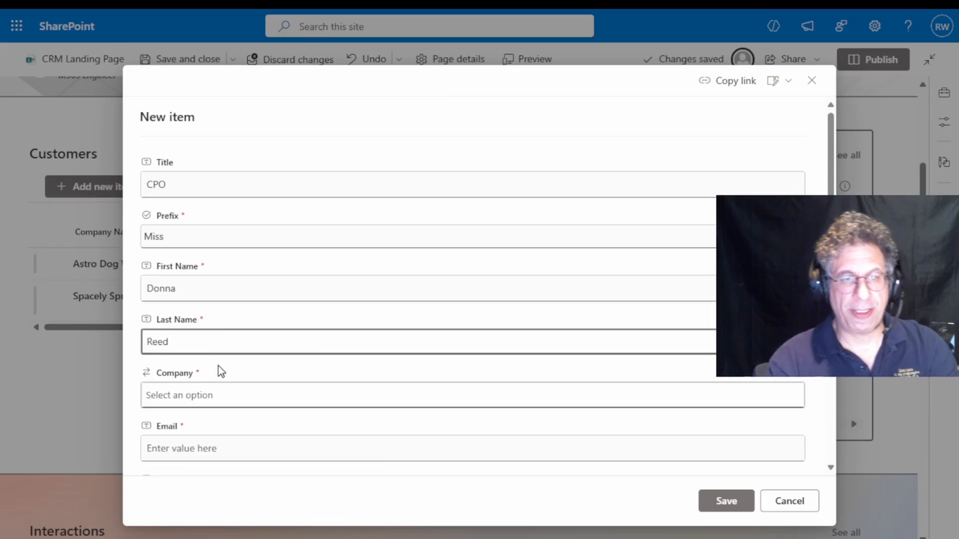
Assign the CPO contact to Astro Dog Walking Belts, fill in the contact's e-mail and save the item
{"action": "left_click", "coordinate": [221, 389]}
{"action": "left_click", "coordinate": [233, 424]}
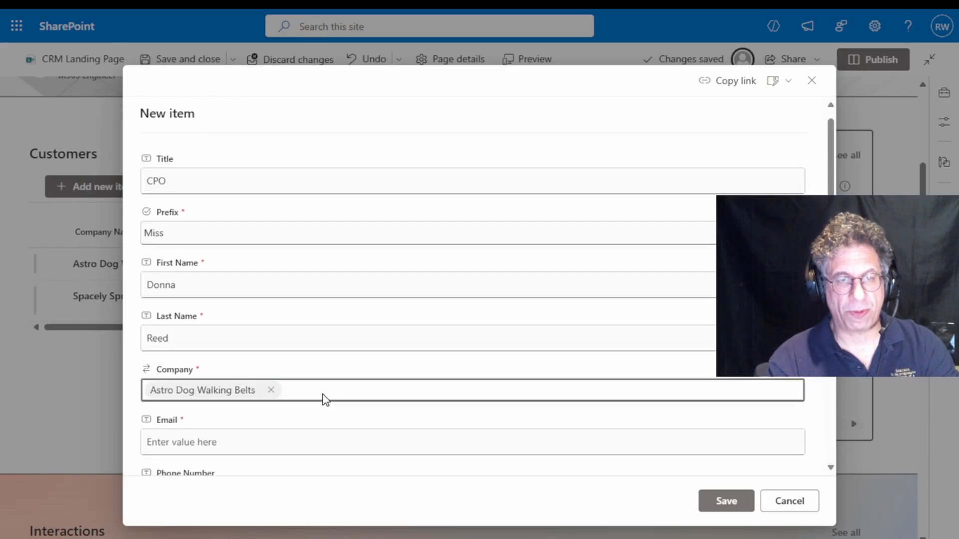
{"action": "scroll", "coordinate": [279, 344], "scroll_direction": "down", "scroll_amount": 3}
{"action": "left_click", "coordinate": [211, 291]}
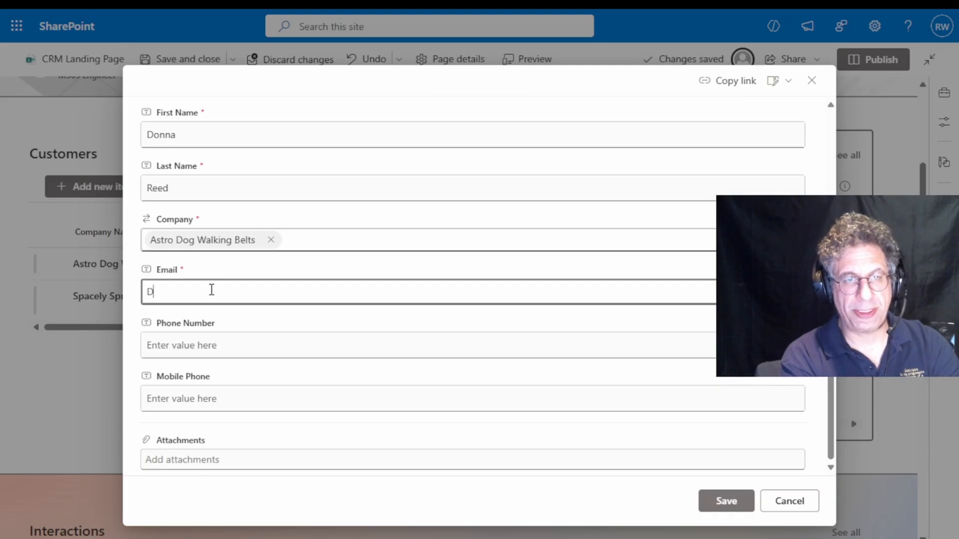
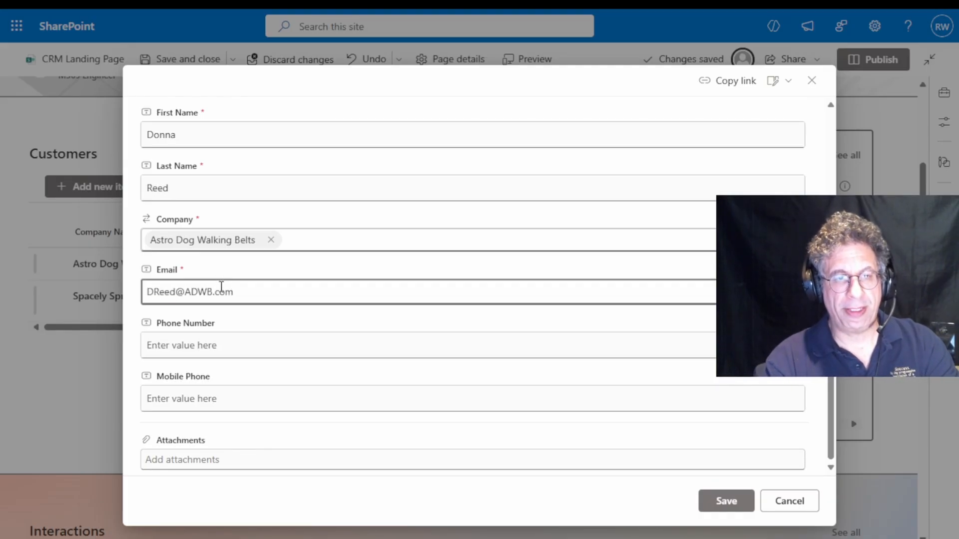
{"action": "left_click", "coordinate": [725, 501]}
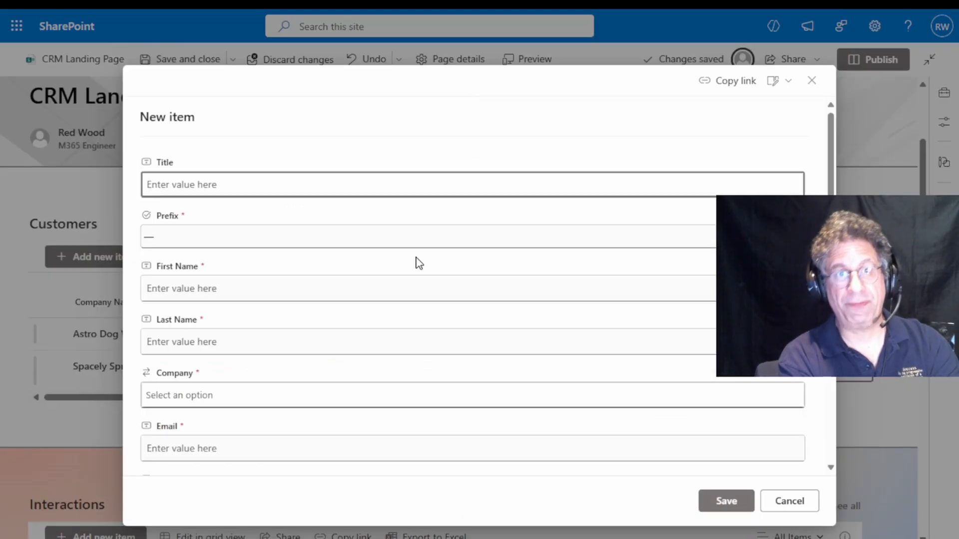
Start another Customer Contacts item titled Inventory Manager with prefix Mr., and enter the contact's first and last name
{"action": "type", "text": "Inventory Manager"}
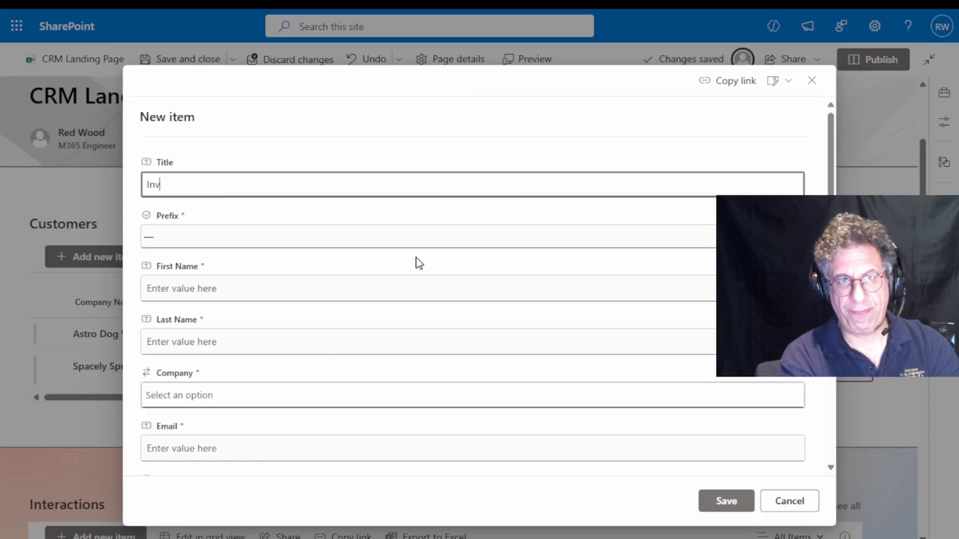
{"action": "left_click", "coordinate": [309, 237]}
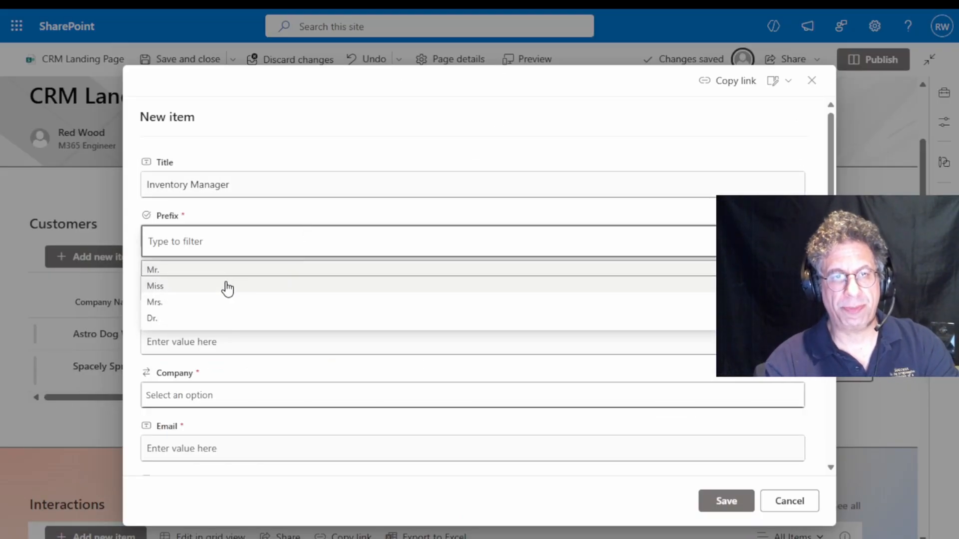
{"action": "left_click", "coordinate": [235, 273]}
{"action": "left_click", "coordinate": [264, 288]}
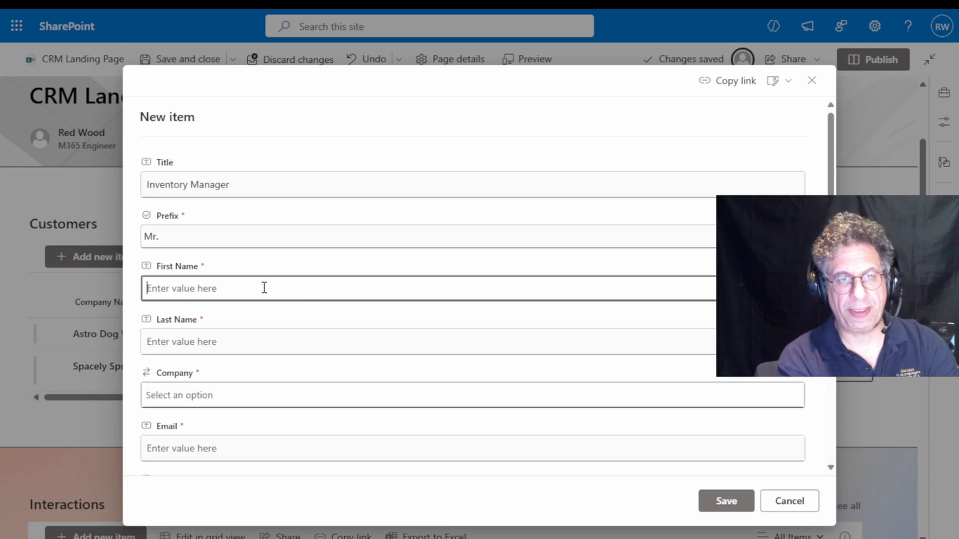
{"action": "type", "text": "George"}
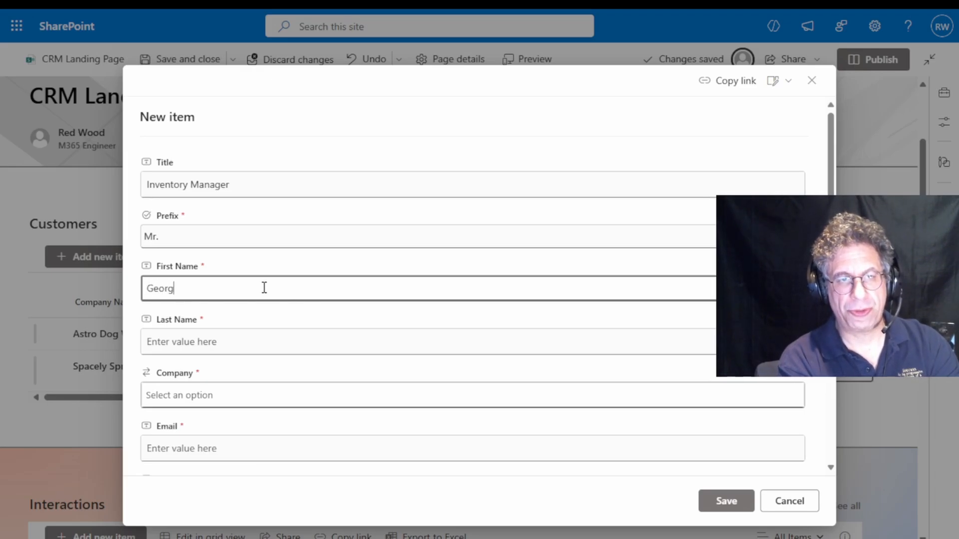
{"action": "key", "text": "Tab"}
{"action": "type", "text": "Kloooni"}
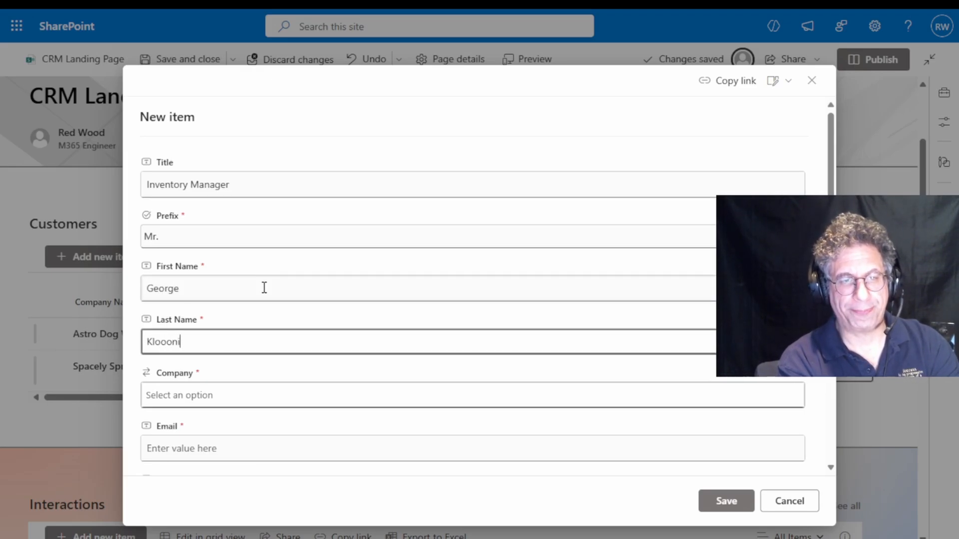
{"action": "type", "text": "e"}
Assign the Inventory Manager contact to Spacely Sprockets, fill in the contact's e-mail and save the item
{"action": "scroll", "coordinate": [257, 287], "scroll_direction": "down", "scroll_amount": 3}
{"action": "left_click", "coordinate": [214, 252]}
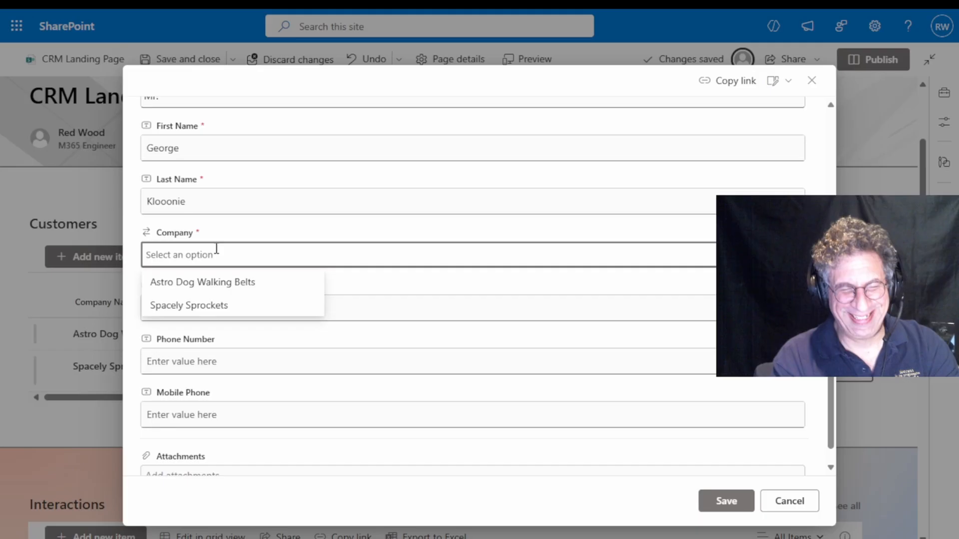
{"action": "left_click", "coordinate": [207, 302]}
{"action": "left_click", "coordinate": [238, 303]}
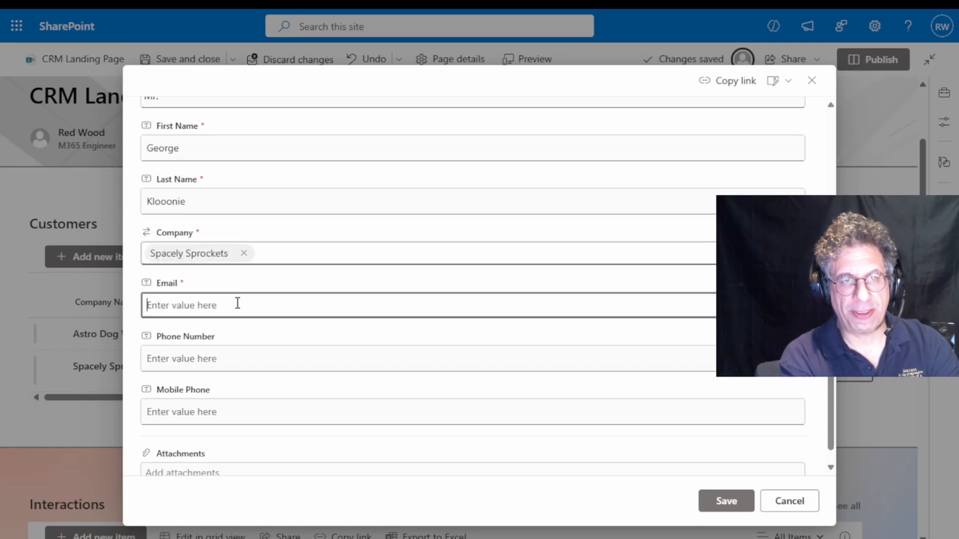
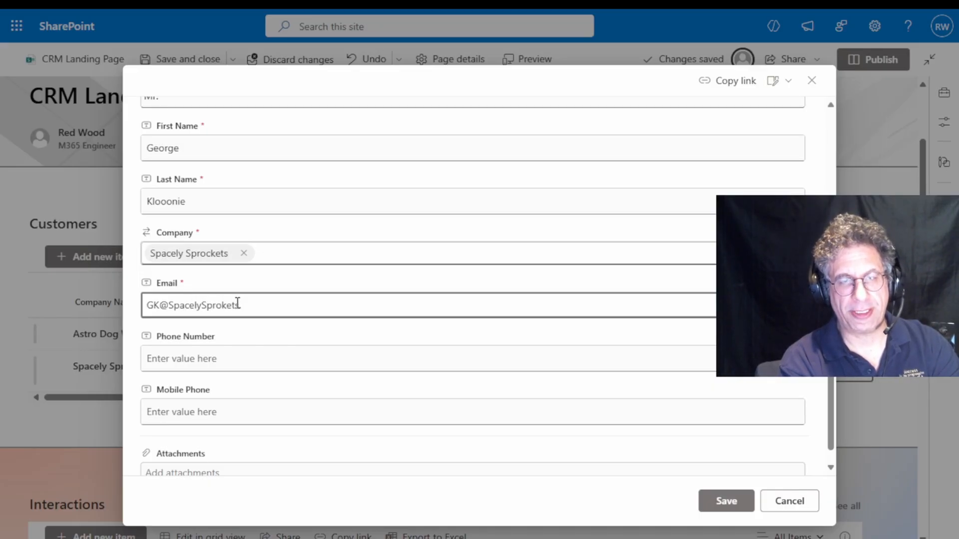
{"action": "left_click", "coordinate": [242, 353]}
{"action": "left_click", "coordinate": [728, 501]}
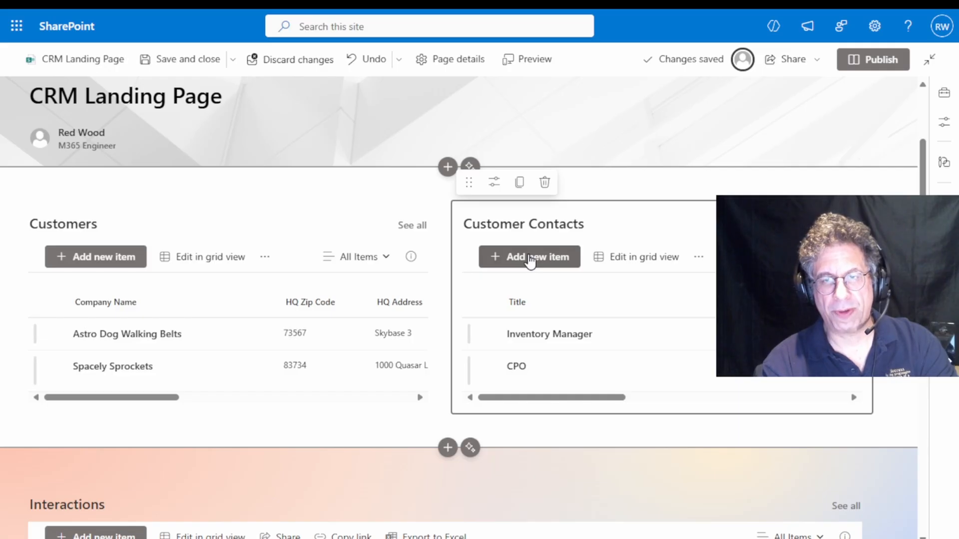
Start a third Customer Contacts item titled Clinic Doctor with prefix Dr., and enter the contact's first and last name
{"action": "left_click", "coordinate": [530, 259]}
{"action": "type", "text": "Clinic"}
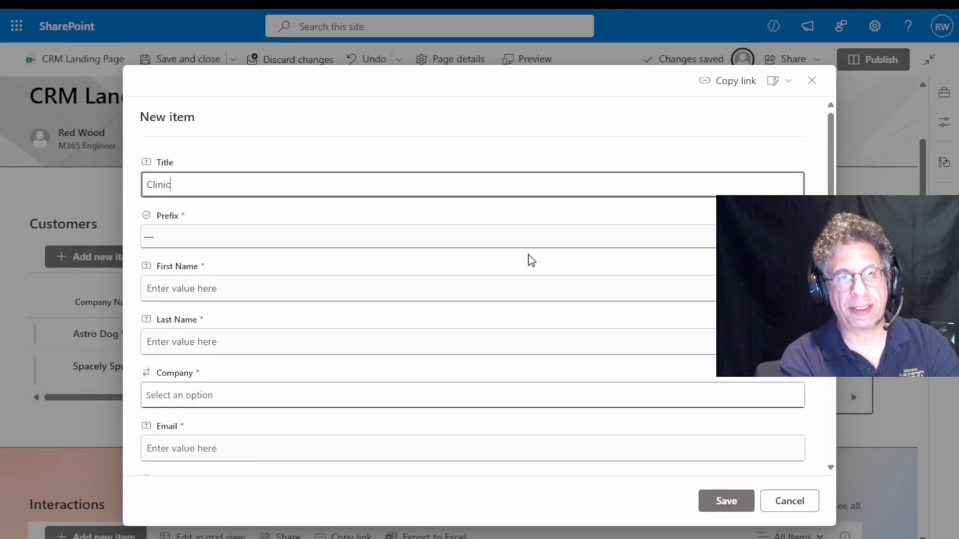
{"action": "type", "text": " Doctor"}
{"action": "left_click", "coordinate": [383, 236]}
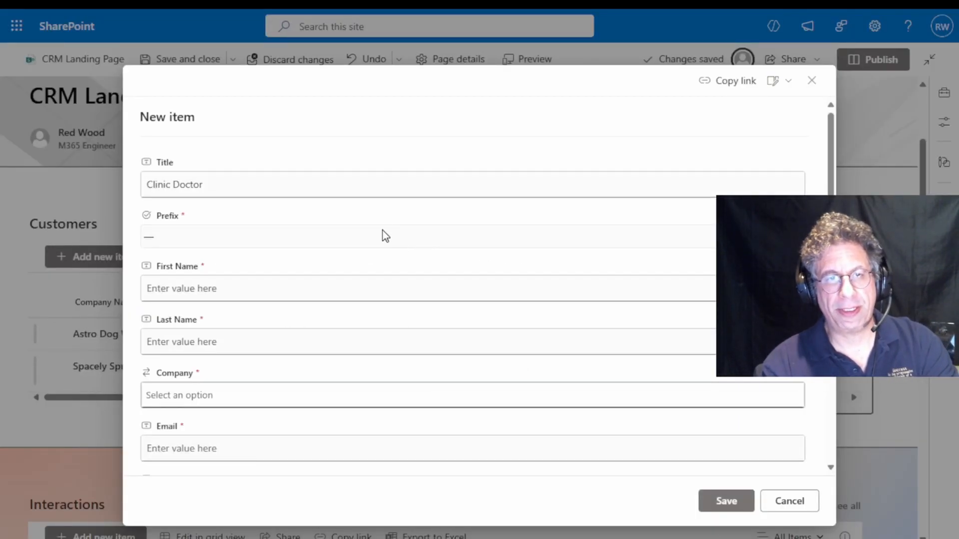
{"action": "left_click", "coordinate": [231, 322]}
{"action": "left_click", "coordinate": [249, 290]}
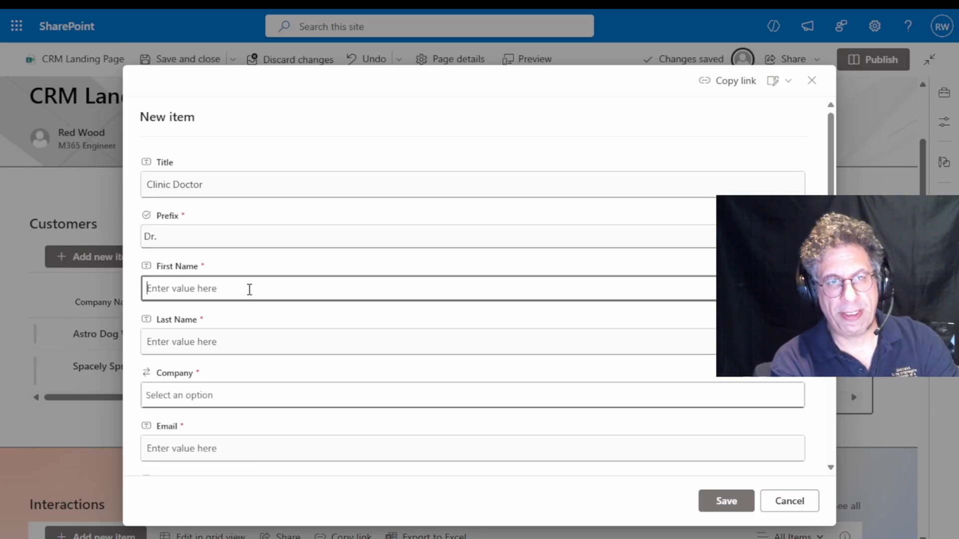
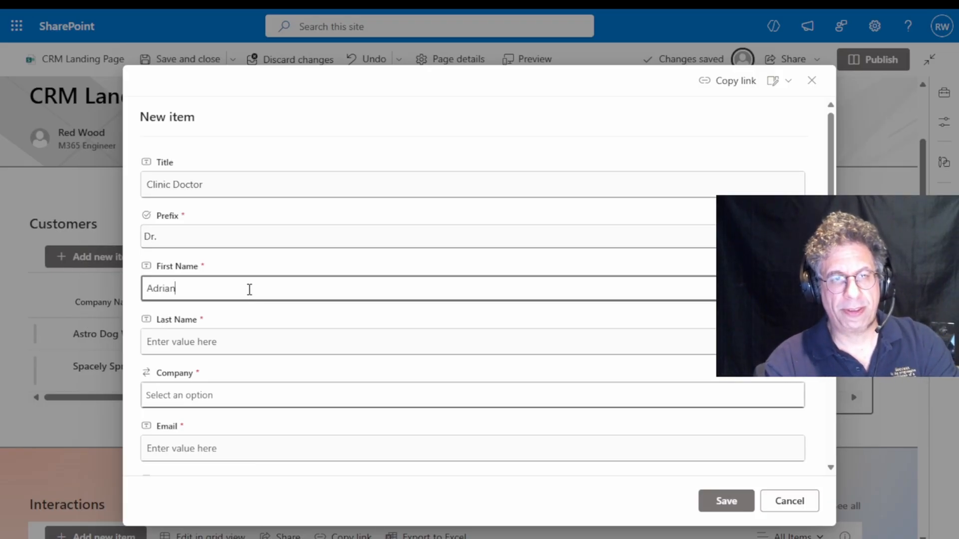
{"action": "left_click", "coordinate": [235, 340]}
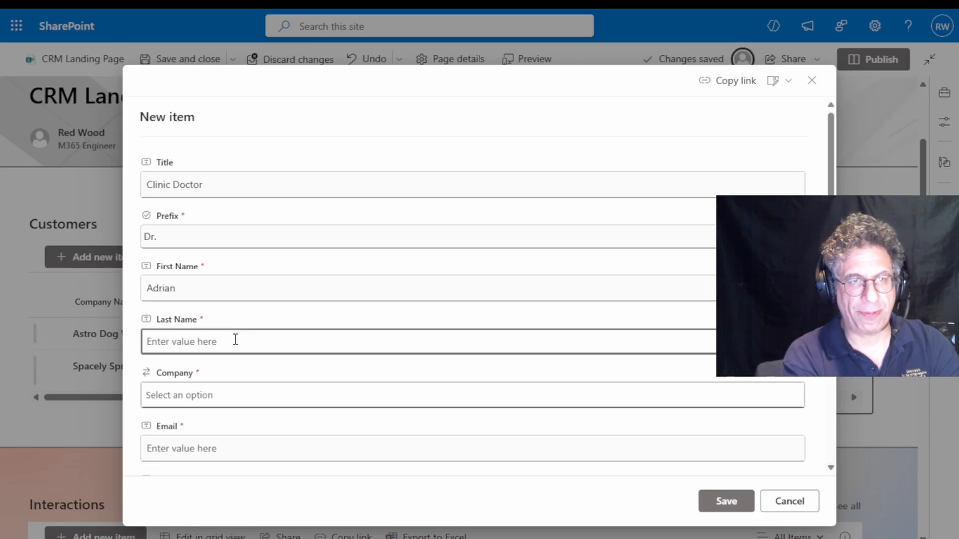
Assign the Clinic Doctor contact to Astro Dog Walking Belts, fill in the contact's e-mail and save the item
{"action": "scroll", "coordinate": [230, 334], "scroll_direction": "down", "scroll_amount": 2}
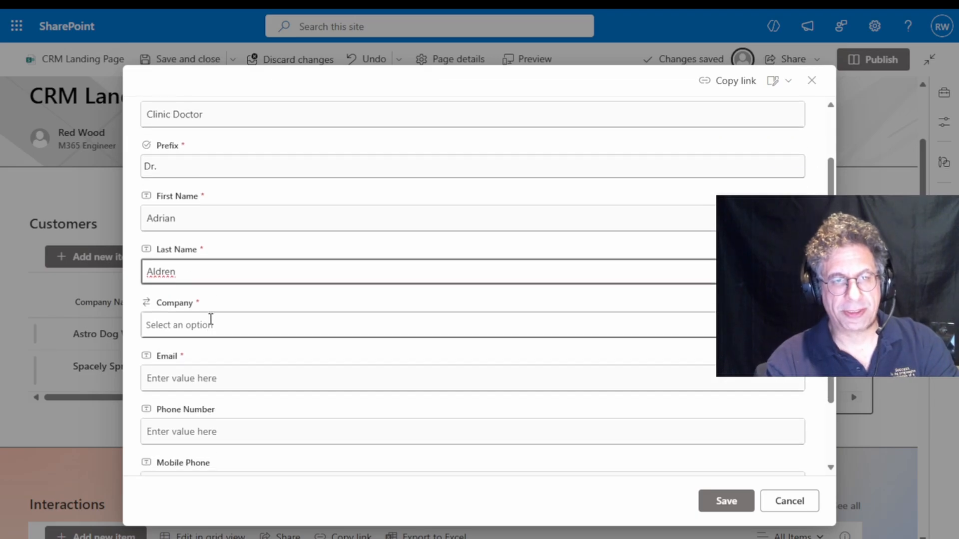
{"action": "left_click", "coordinate": [209, 322]}
{"action": "left_click", "coordinate": [214, 366]}
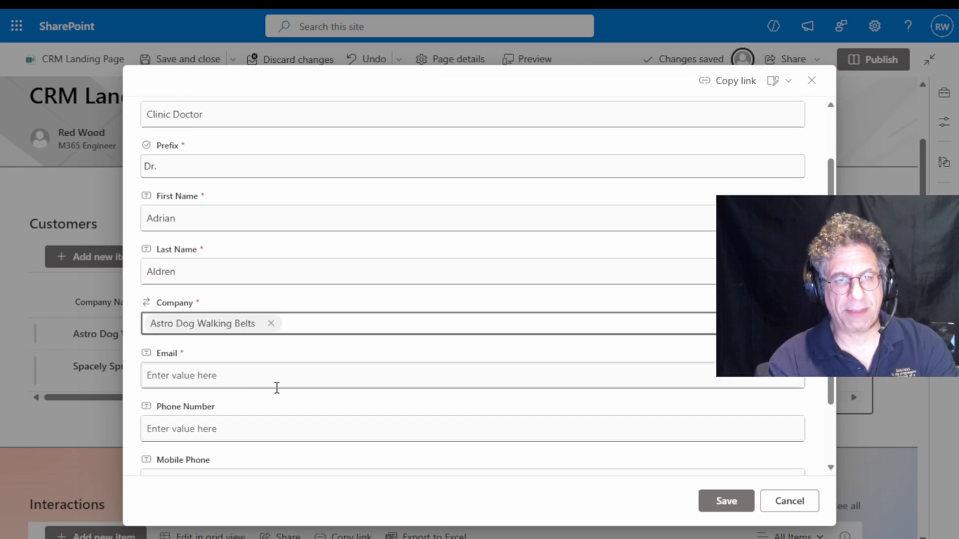
{"action": "left_click", "coordinate": [226, 370]}
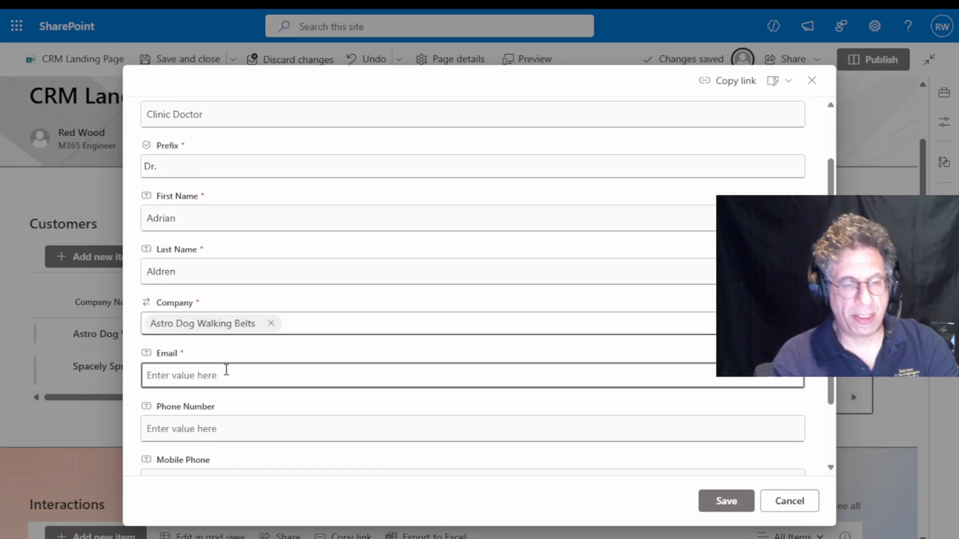
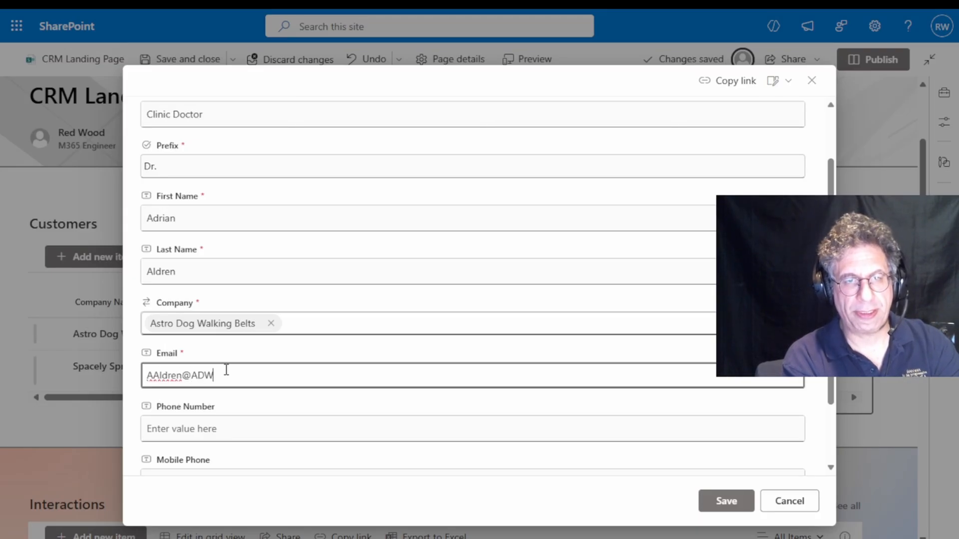
{"action": "scroll", "coordinate": [229, 364], "scroll_direction": "down", "scroll_amount": 1}
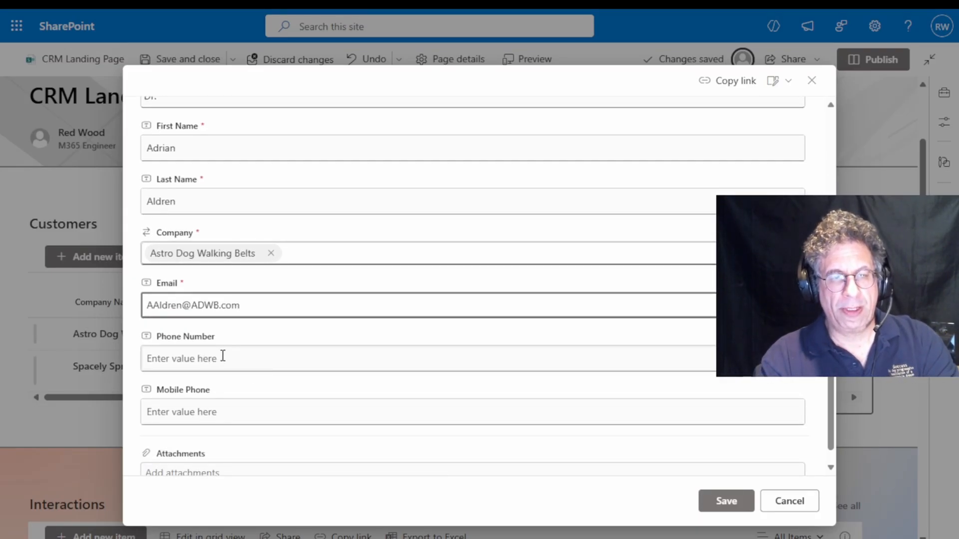
{"action": "left_click", "coordinate": [702, 503]}
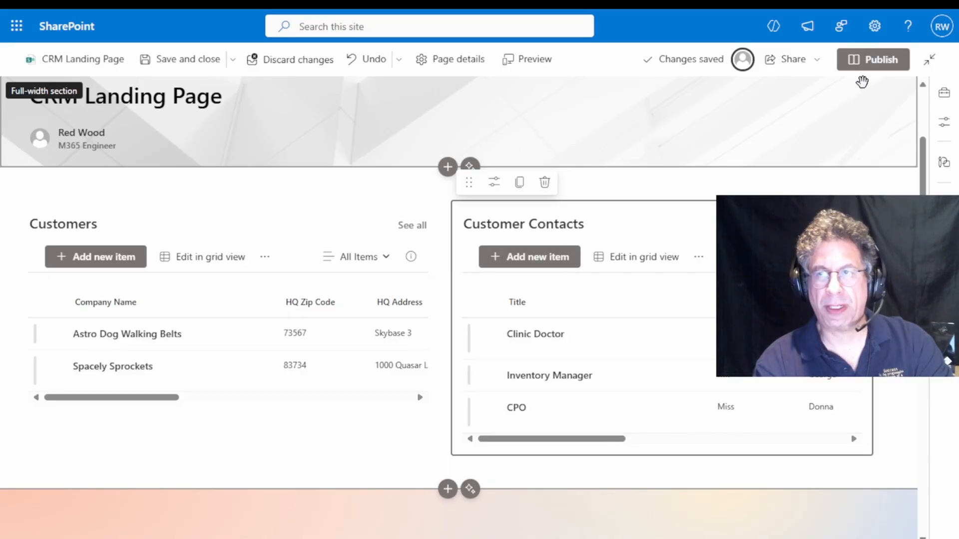
Publish the landing page and select Astro Dog Walking Belts in Customers to check the filtering of Customer Contacts
{"action": "left_click", "coordinate": [867, 61]}
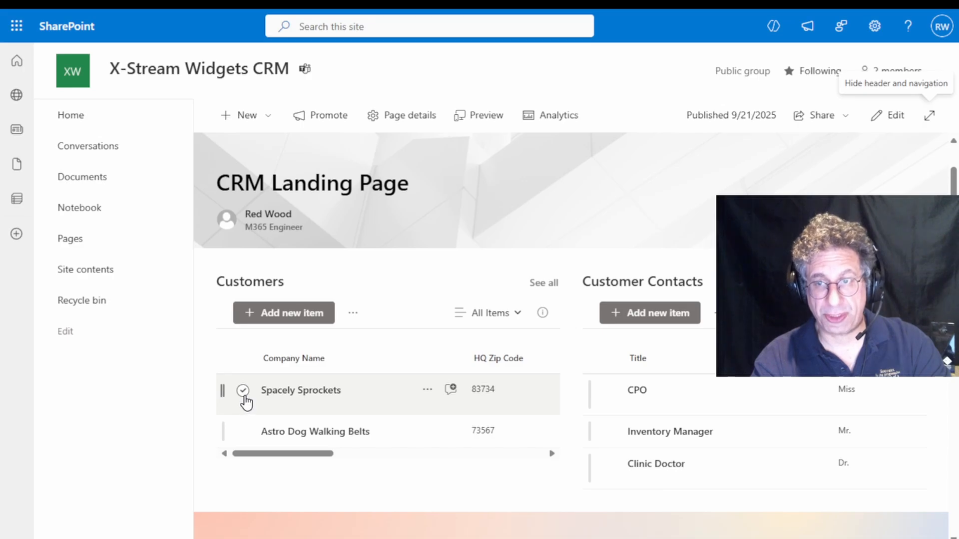
{"action": "left_click", "coordinate": [243, 432]}
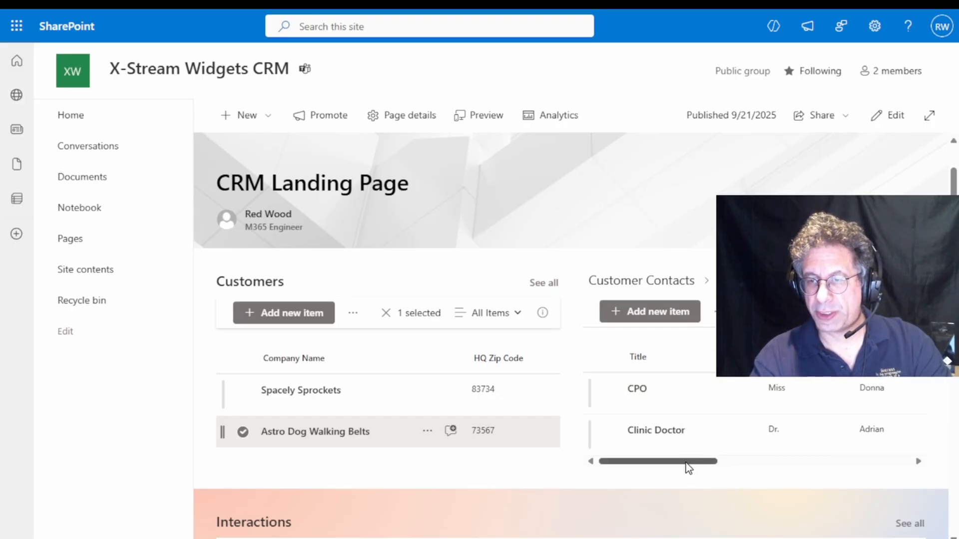
{"action": "left_click_drag", "start_coordinate": [689, 462], "coordinate": [773, 465]}
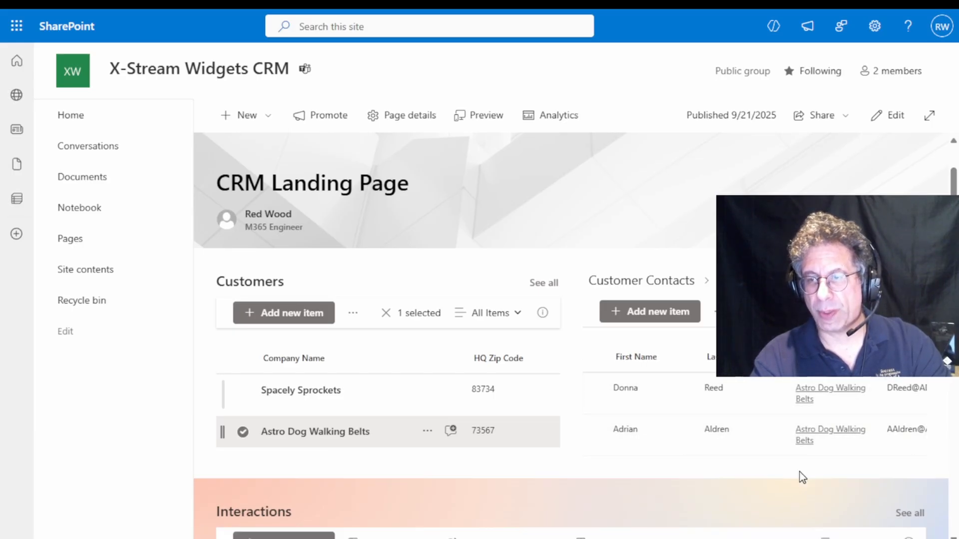
{"action": "left_click_drag", "start_coordinate": [755, 463], "coordinate": [675, 459]}
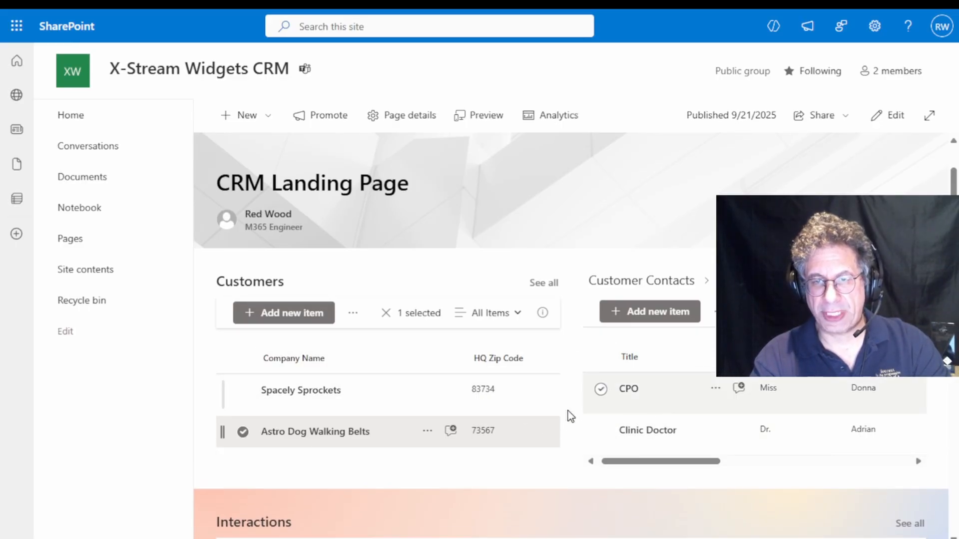
{"action": "left_click_drag", "start_coordinate": [297, 454], "coordinate": [271, 462]}
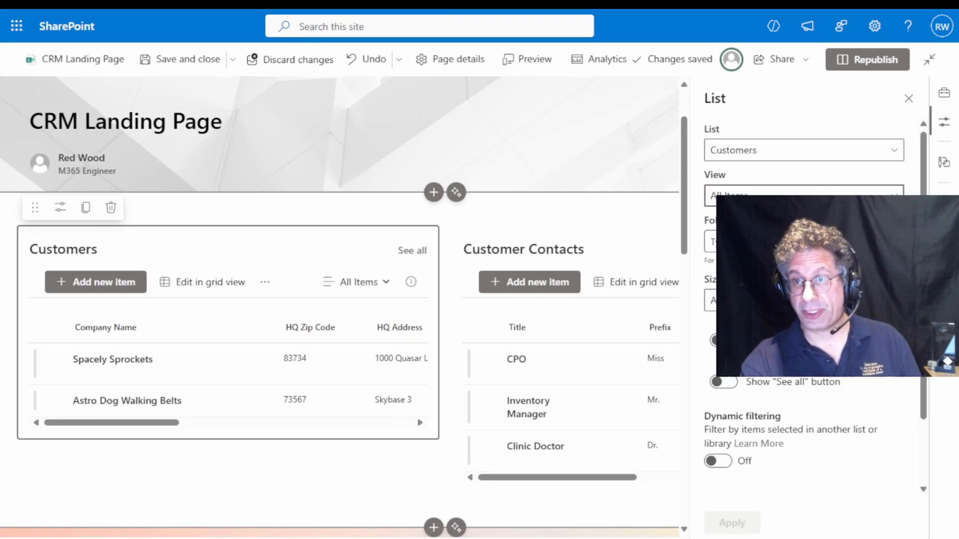
{"action": "scroll", "coordinate": [813, 300], "scroll_direction": "down", "scroll_amount": 2}
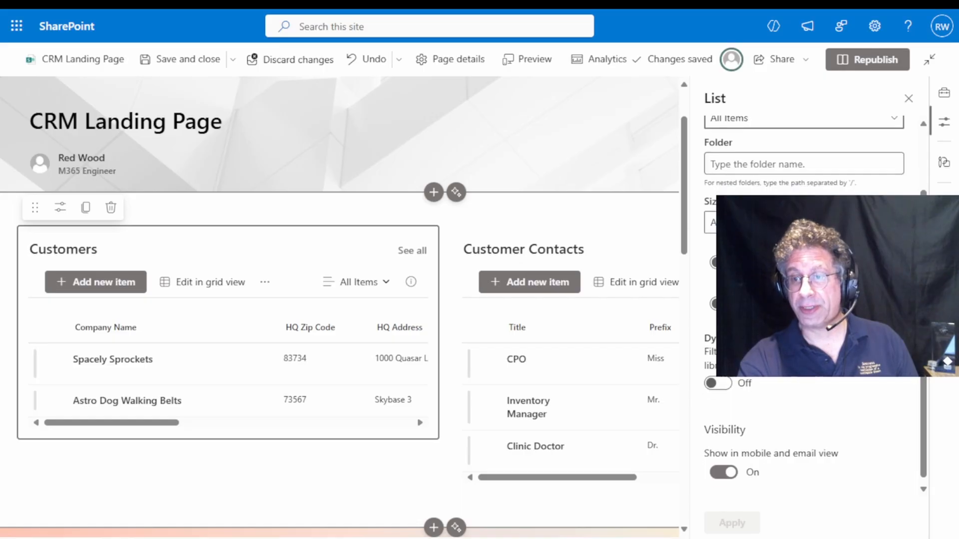
{"action": "scroll", "coordinate": [814, 300], "scroll_direction": "up", "scroll_amount": 2}
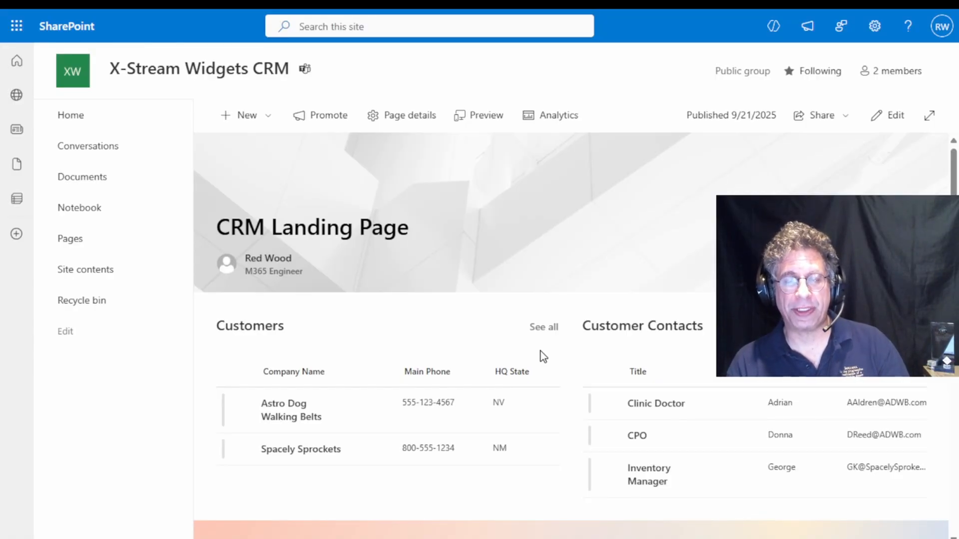
Select Astro Dog Walking Belts in the reformatted Customers list to check the filtering of Customer Contacts
{"action": "scroll", "coordinate": [540, 352], "scroll_direction": "down", "scroll_amount": 5}
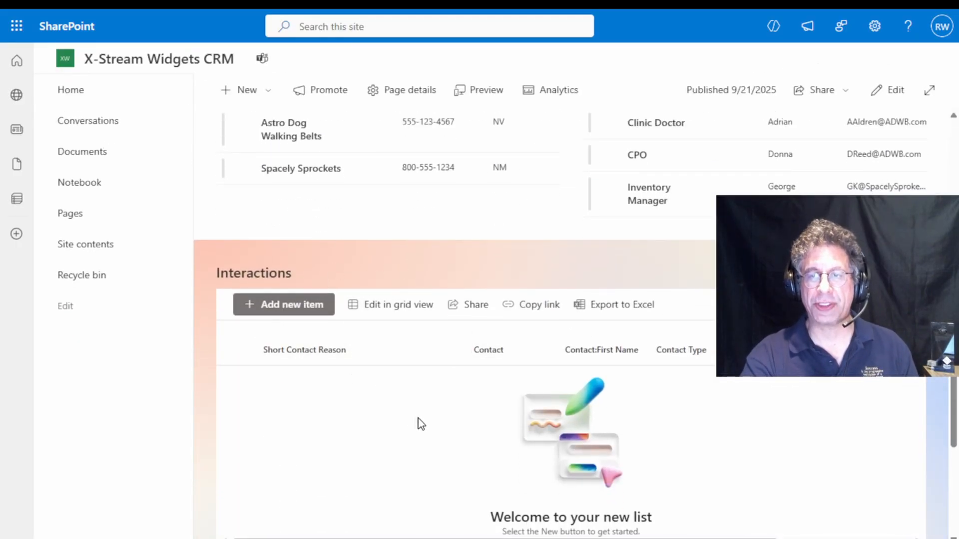
{"action": "scroll", "coordinate": [418, 418], "scroll_direction": "up", "scroll_amount": 5}
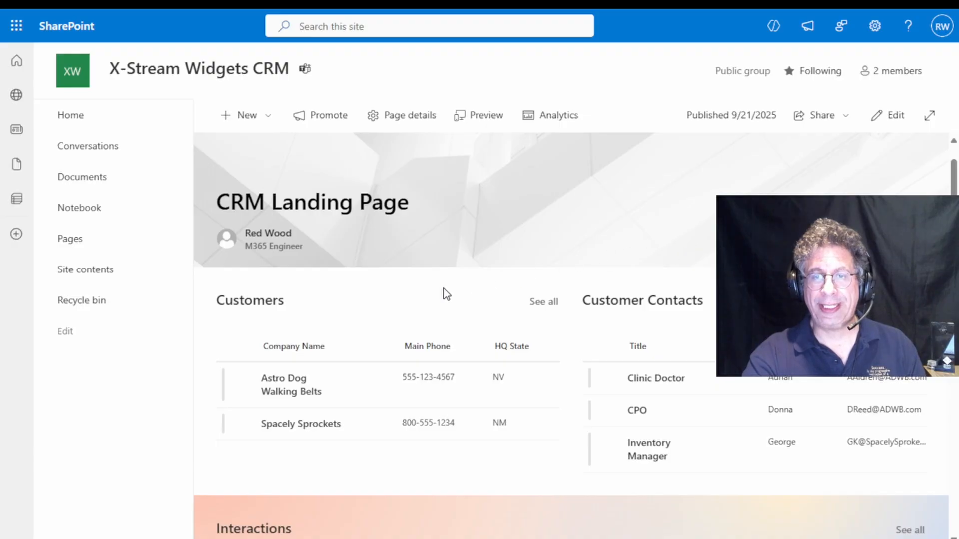
{"action": "left_click", "coordinate": [243, 386]}
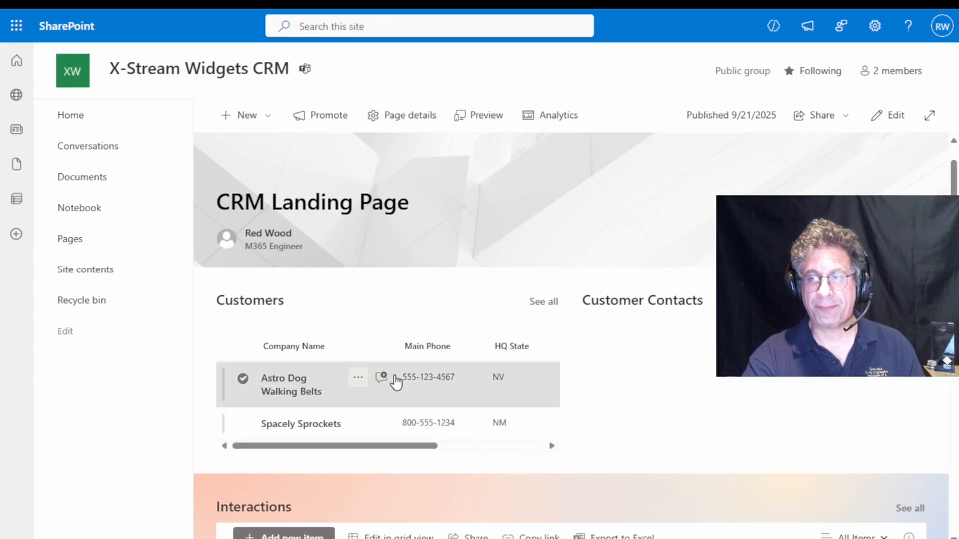
{"action": "left_click_drag", "start_coordinate": [712, 477], "coordinate": [693, 482]}
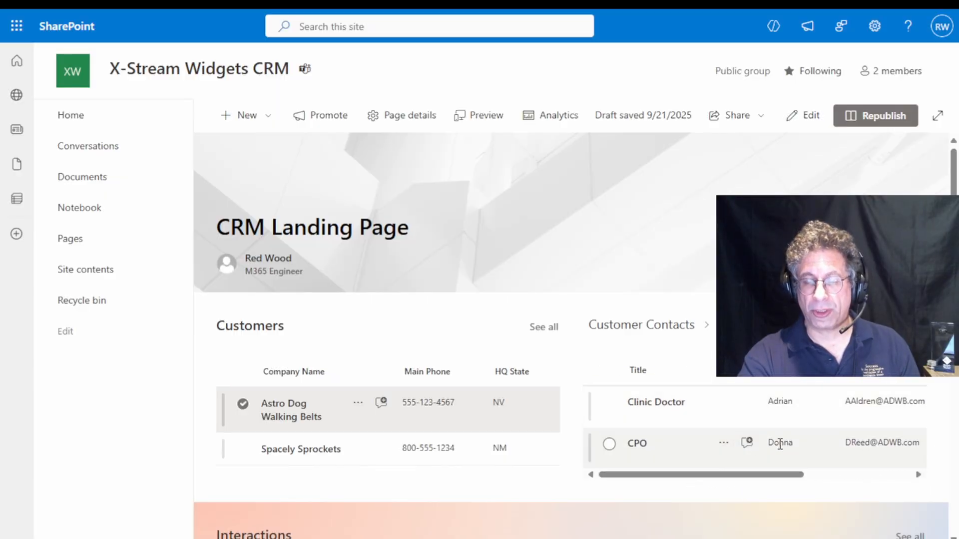
Start a new Interactions item with the short contact reason "Sell Widgets for Back-0-matic"
{"action": "scroll", "coordinate": [688, 353], "scroll_direction": "down", "scroll_amount": 2}
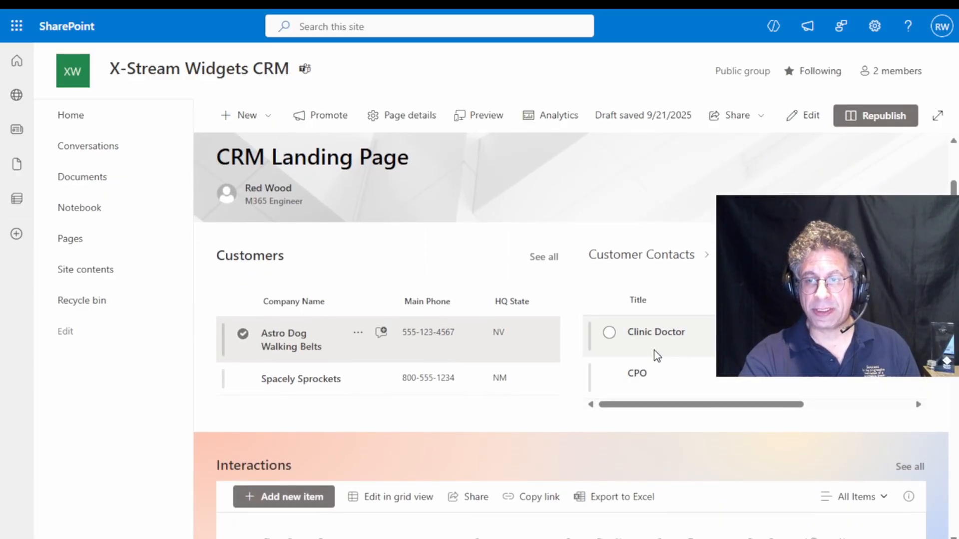
{"action": "scroll", "coordinate": [616, 367], "scroll_direction": "down", "scroll_amount": 1}
{"action": "scroll", "coordinate": [616, 366], "scroll_direction": "down", "scroll_amount": 1}
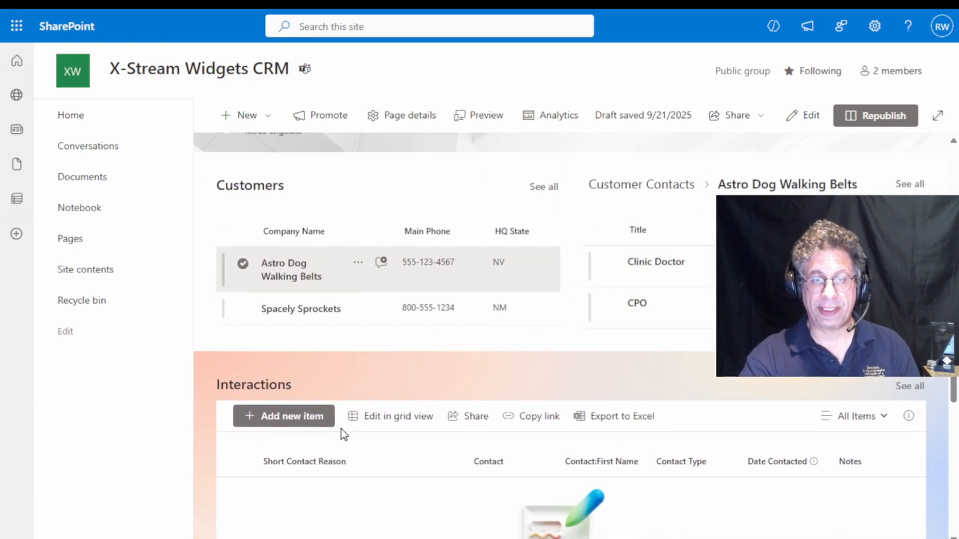
{"action": "left_click", "coordinate": [299, 417]}
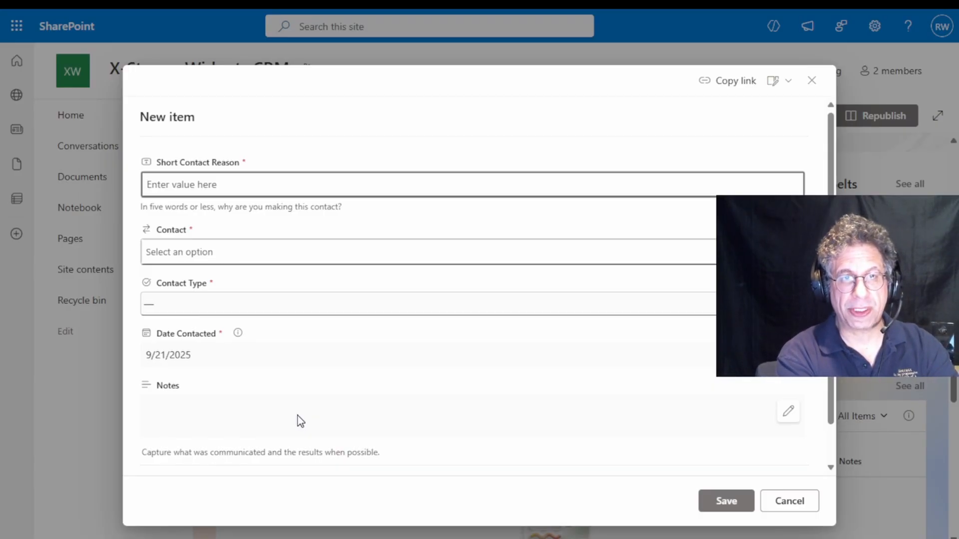
{"action": "type", "text": "Sell Widgets for Back-"}
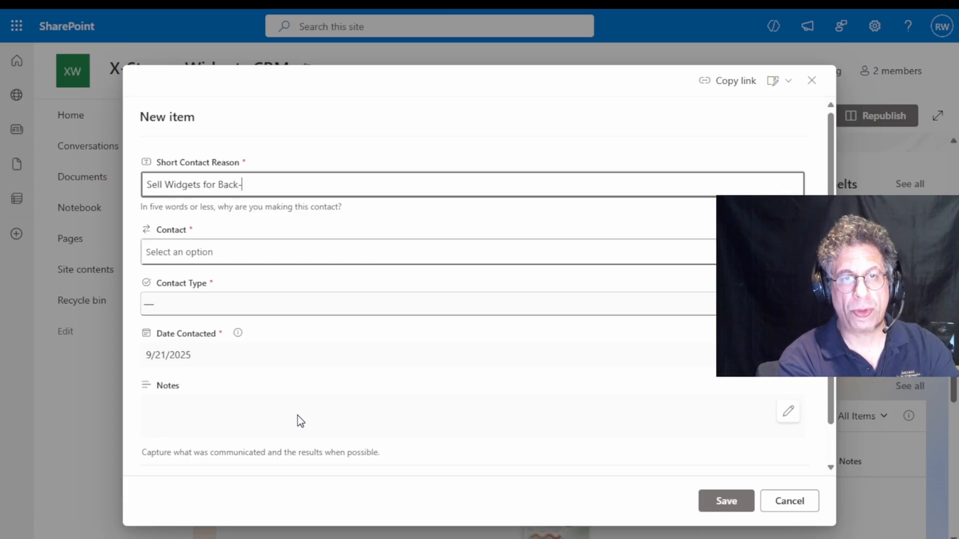
{"action": "type", "text": "0-matic"}
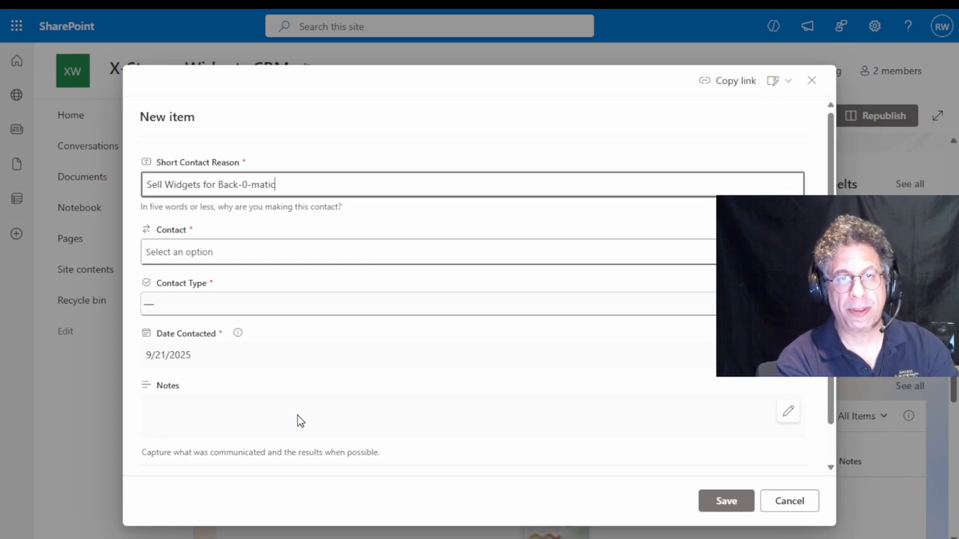
Assign the interaction to the Clinic Doctor contact's e-mail and set the contact type to Warm Call
{"action": "left_click", "coordinate": [237, 253]}
{"action": "left_click", "coordinate": [215, 277]}
{"action": "left_click", "coordinate": [215, 300]}
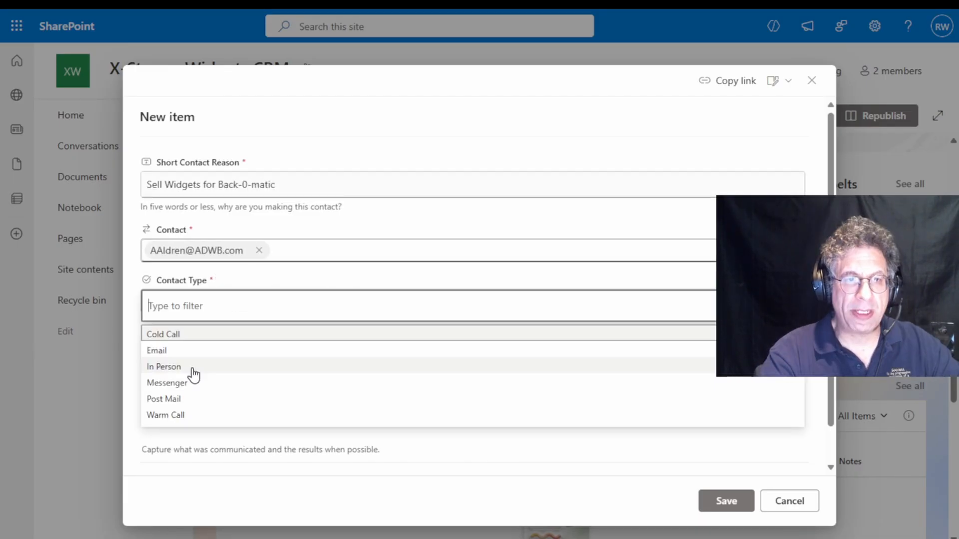
{"action": "left_click", "coordinate": [189, 415]}
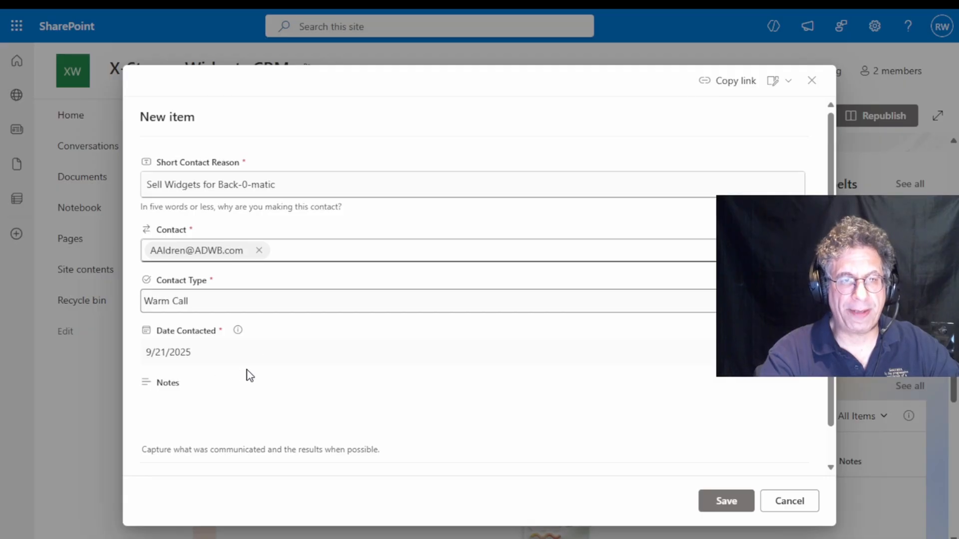
Add notes on discussing the new and approved widgets for the Back-0-matic 2000 and a follow up next week Thursday, and save the interaction
{"action": "left_click", "coordinate": [784, 409]}
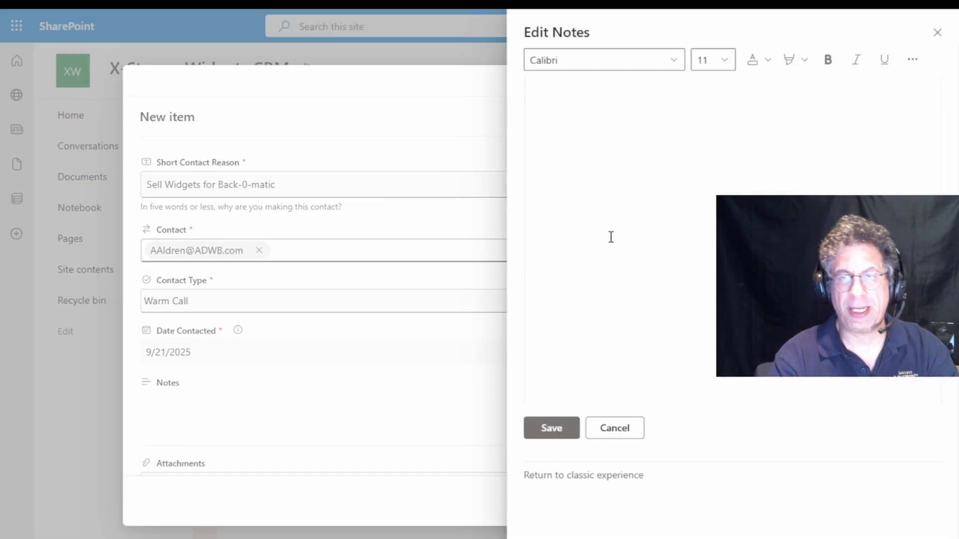
{"action": "type", "text": "I spok"}
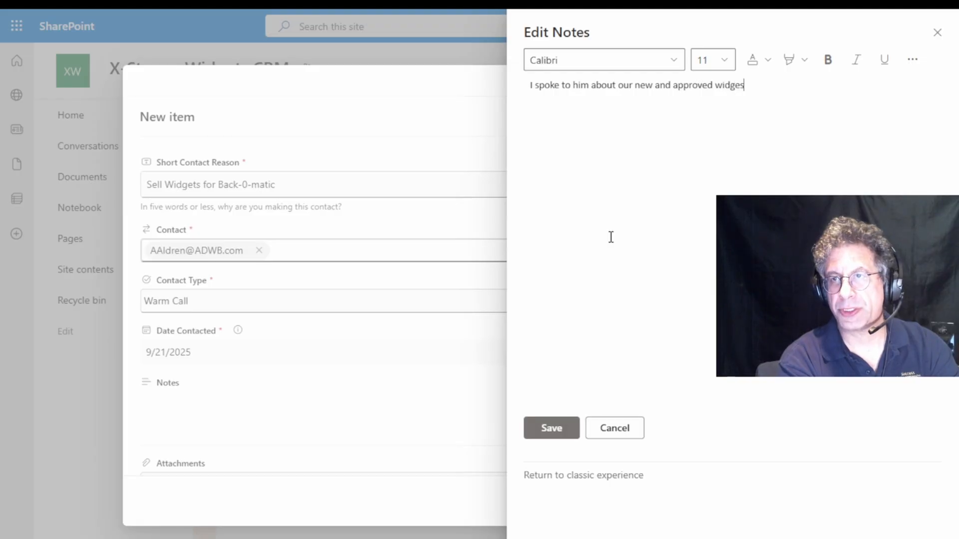
{"action": "type", "text": "e to him about our new and approved widgets for the Back-0-matic 2000.  There is need for a follow up next week thursday."}
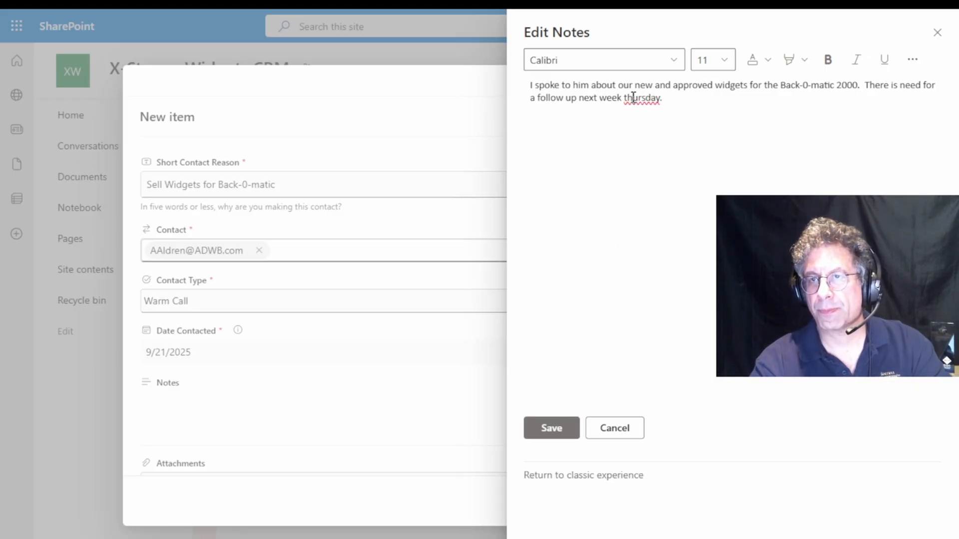
{"action": "right_click", "coordinate": [633, 97]}
{"action": "left_click", "coordinate": [659, 110]}
{"action": "left_click", "coordinate": [552, 428]}
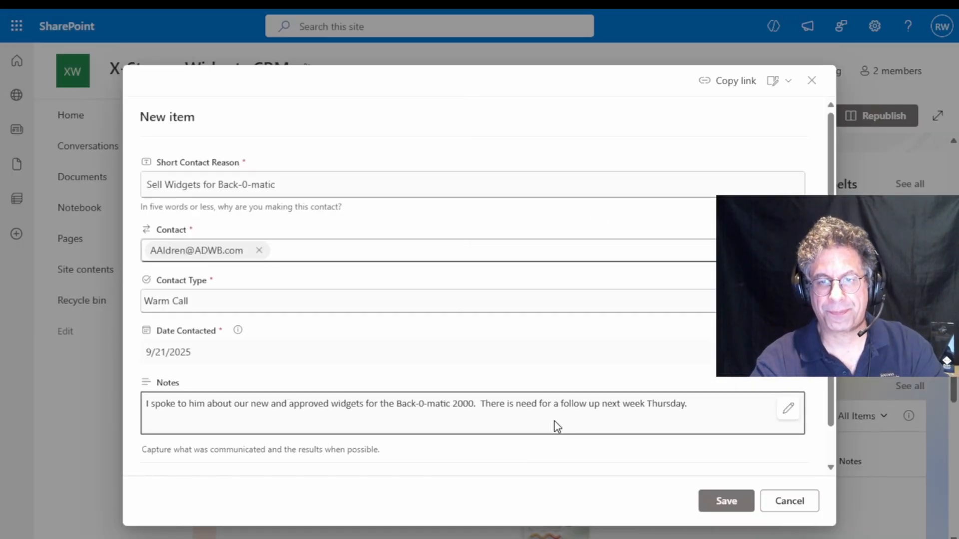
{"action": "left_click", "coordinate": [726, 500]}
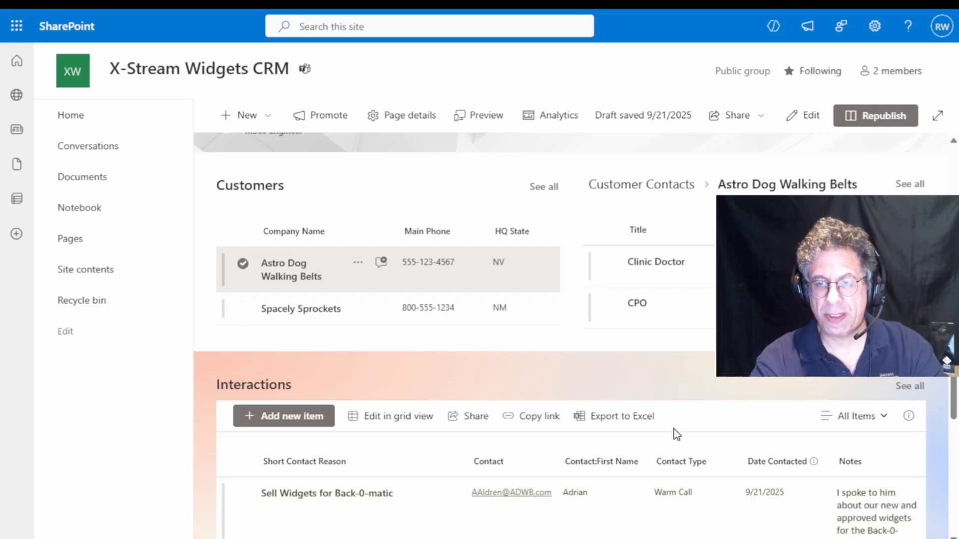
Select the CPO and the Clinic Doctor in turn in Customer Contacts to check the filtering of Interactions
{"action": "scroll", "coordinate": [667, 420], "scroll_direction": "down", "scroll_amount": 2}
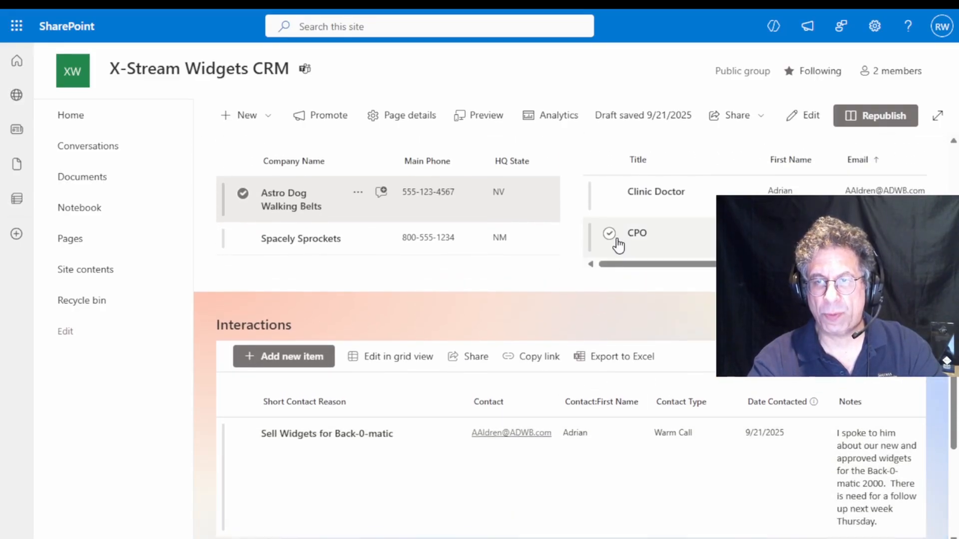
{"action": "left_click", "coordinate": [610, 233]}
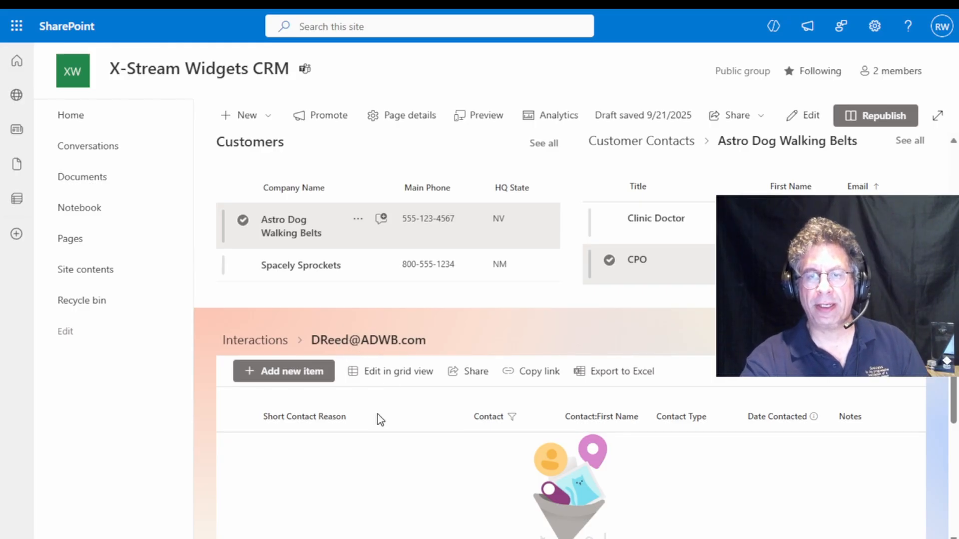
{"action": "left_click", "coordinate": [620, 239]}
{"action": "left_click", "coordinate": [608, 260]}
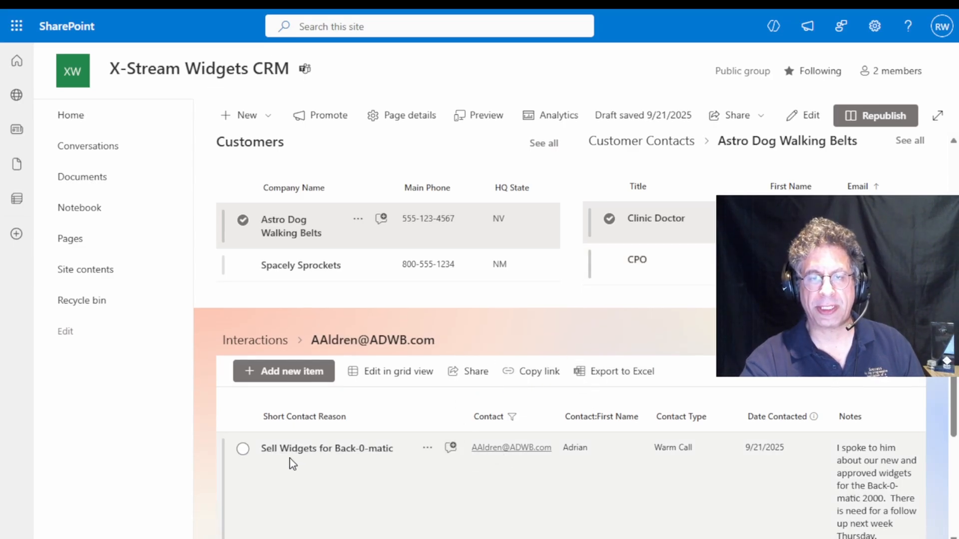
{"action": "scroll", "coordinate": [376, 461], "scroll_direction": "down", "scroll_amount": 1}
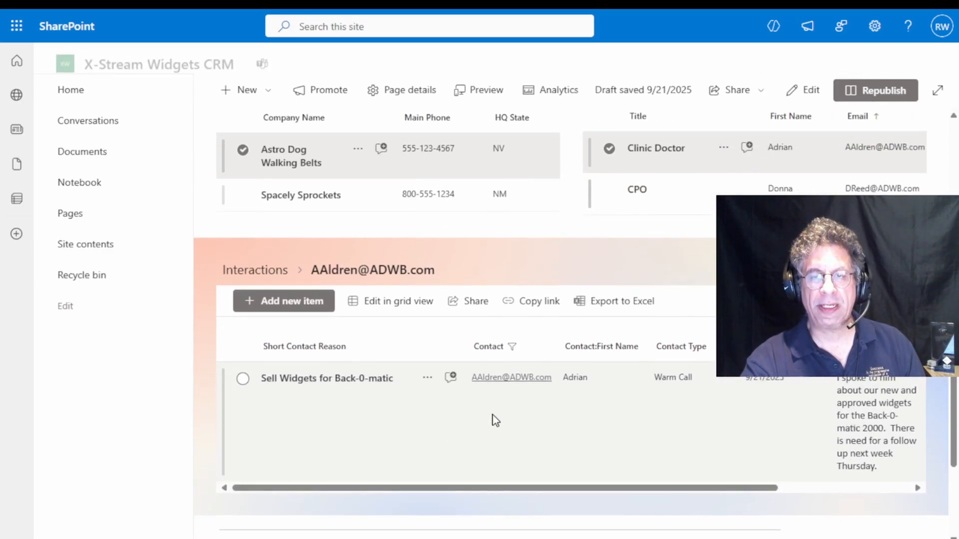